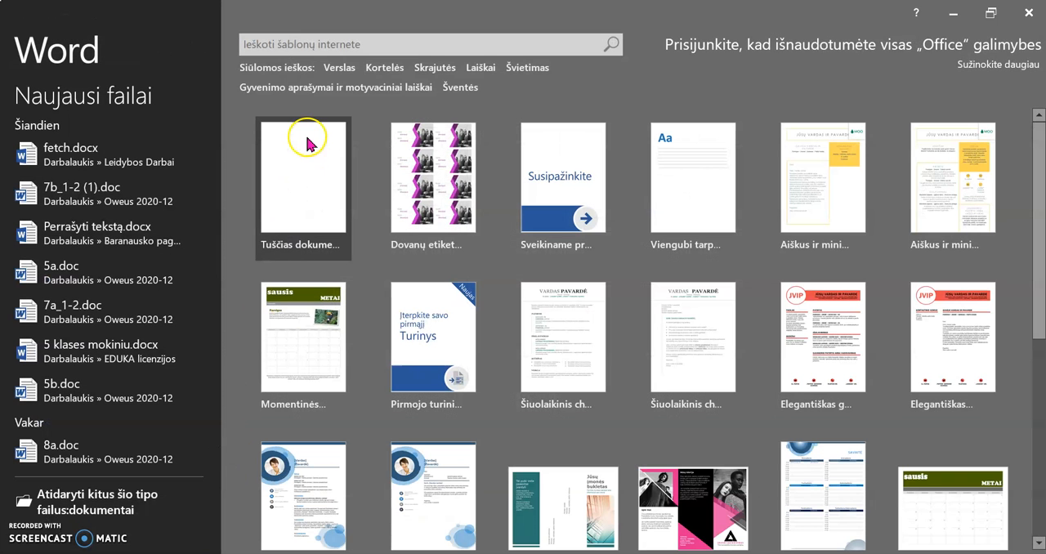
left_click(307, 138)
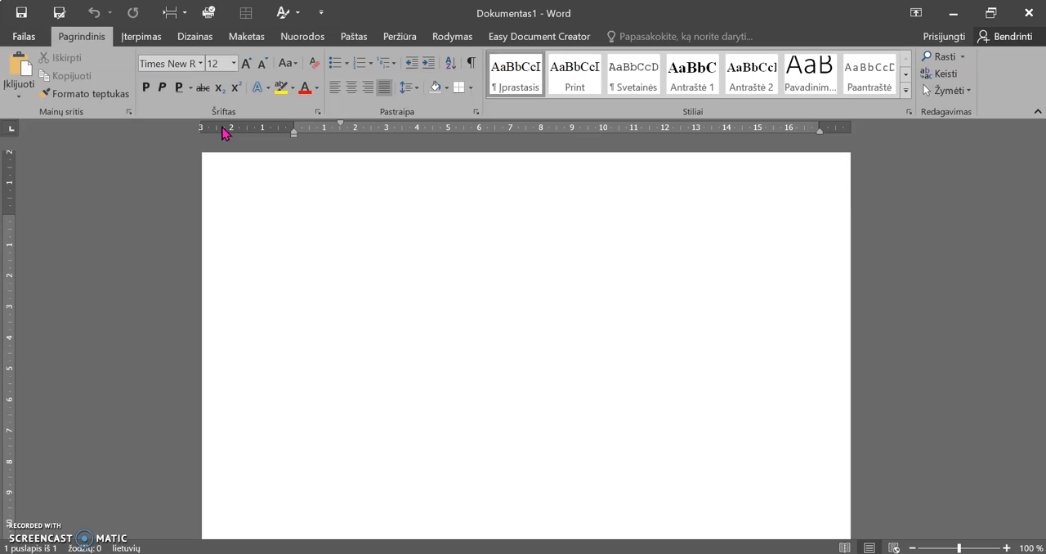
left_click(242, 37)
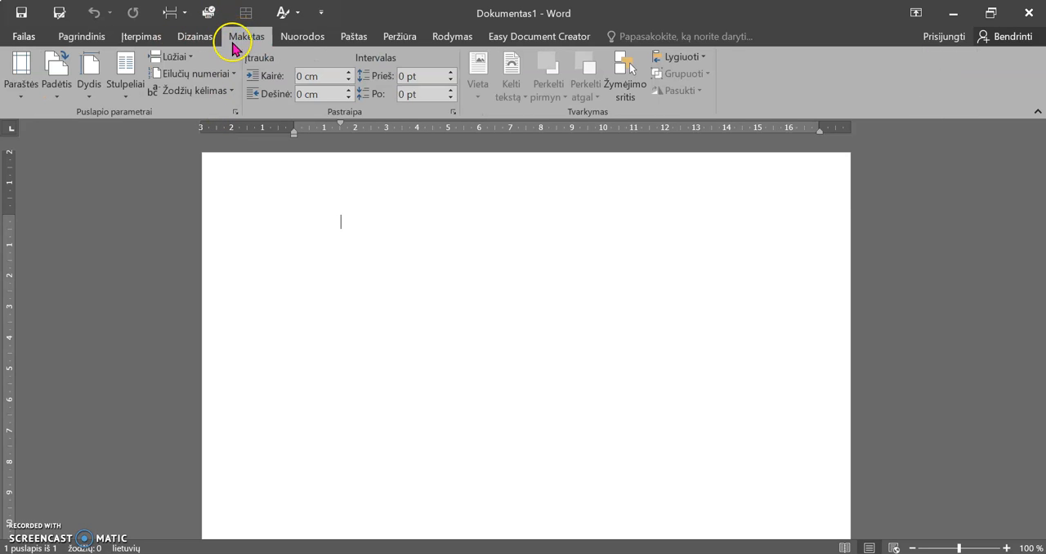
left_click(21, 89)
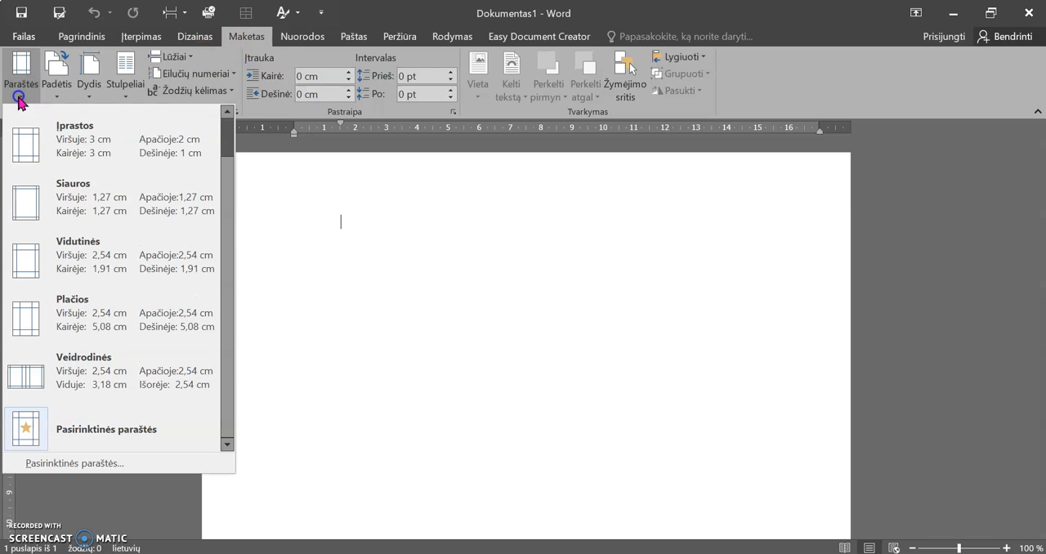
left_click(87, 464)
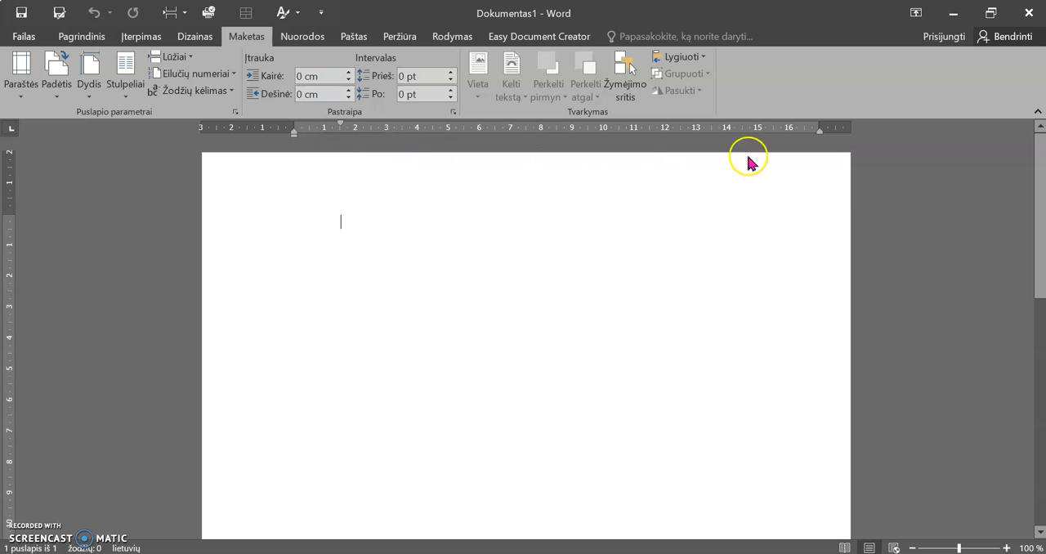
Set the top, bottom, left and right page margins to 0, accepting the automatic correction to the printable area
double_click(843, 128)
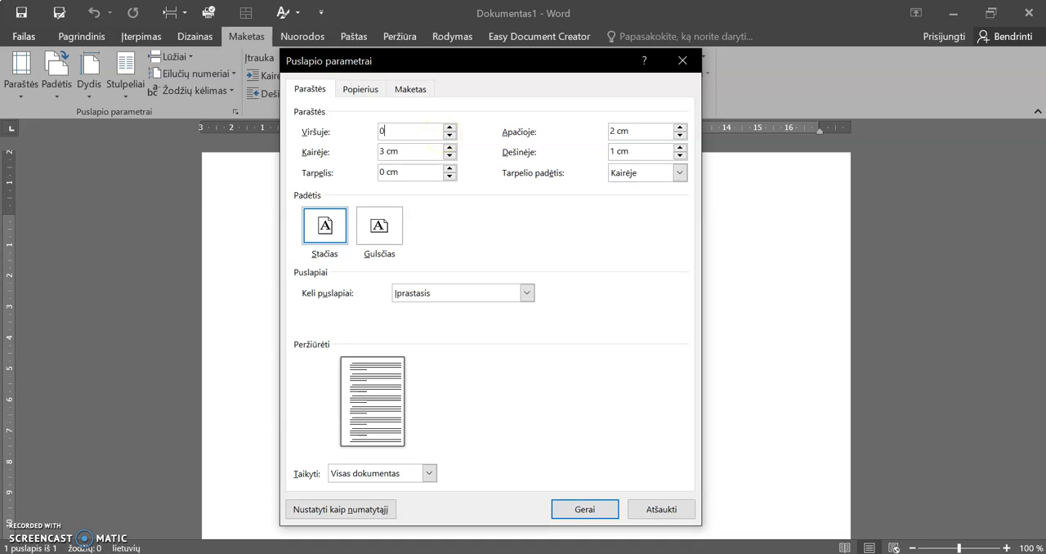
key("Tab")
type("0")
key("Tab")
type("0")
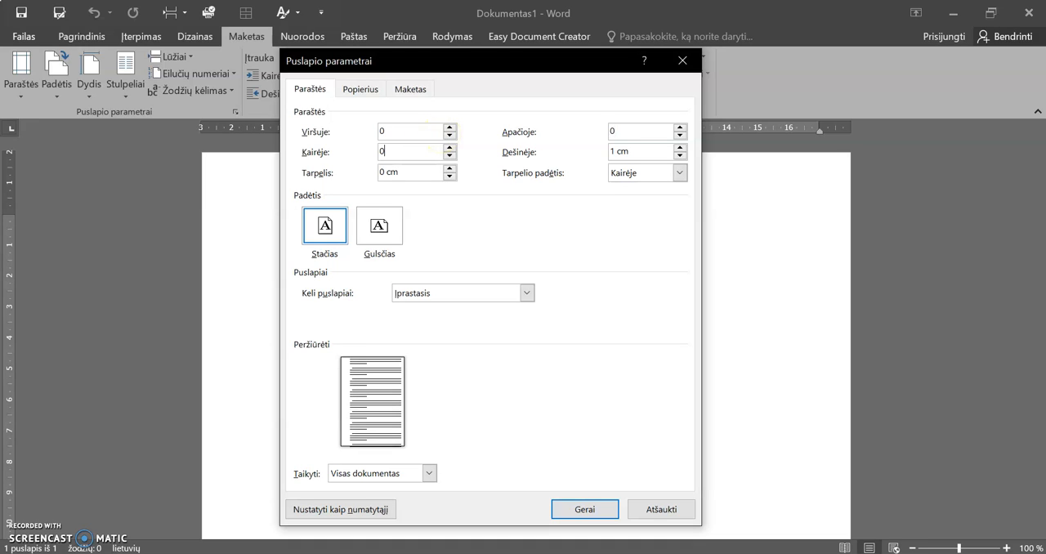
key("Tab")
type("0")
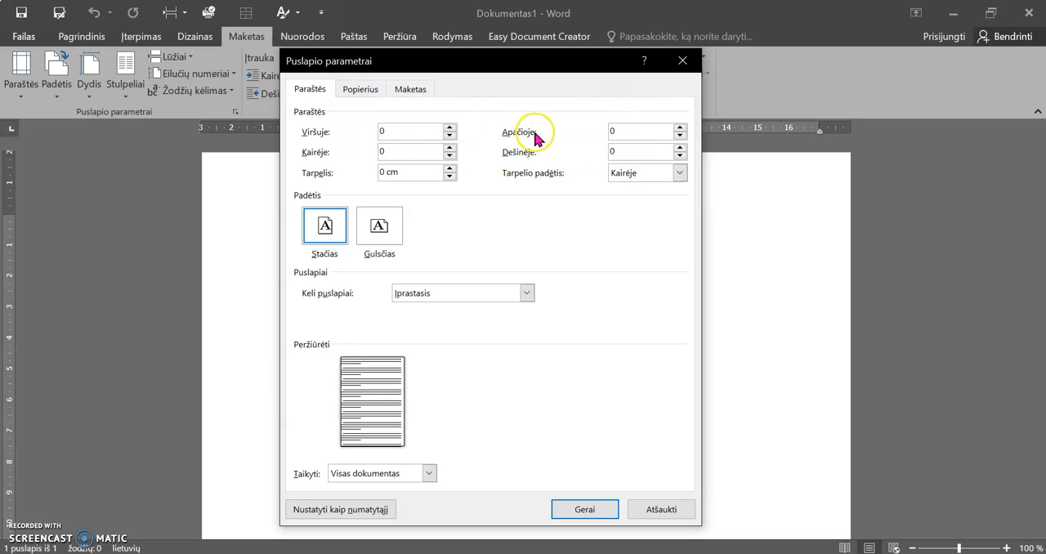
left_click(576, 499)
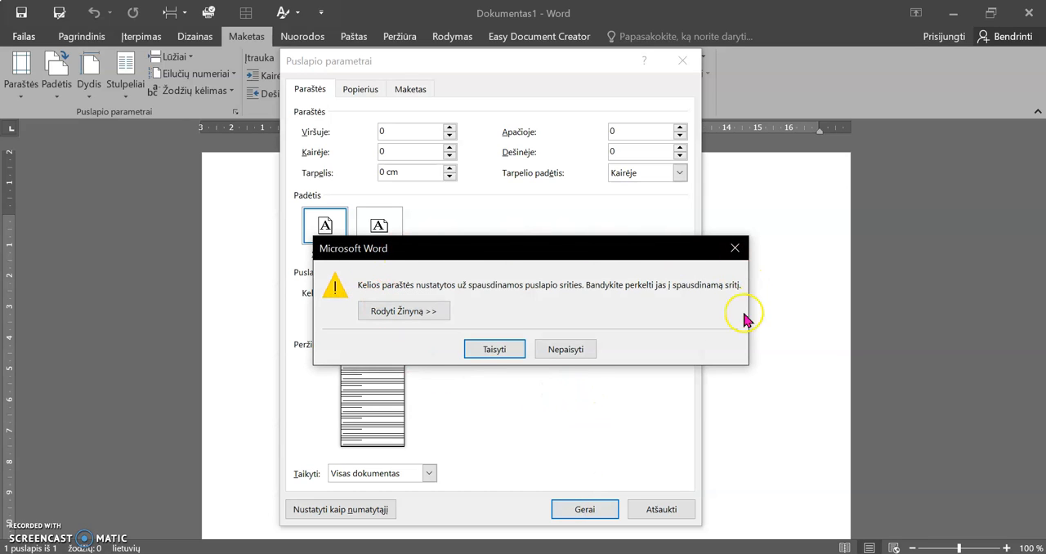
left_click(491, 350)
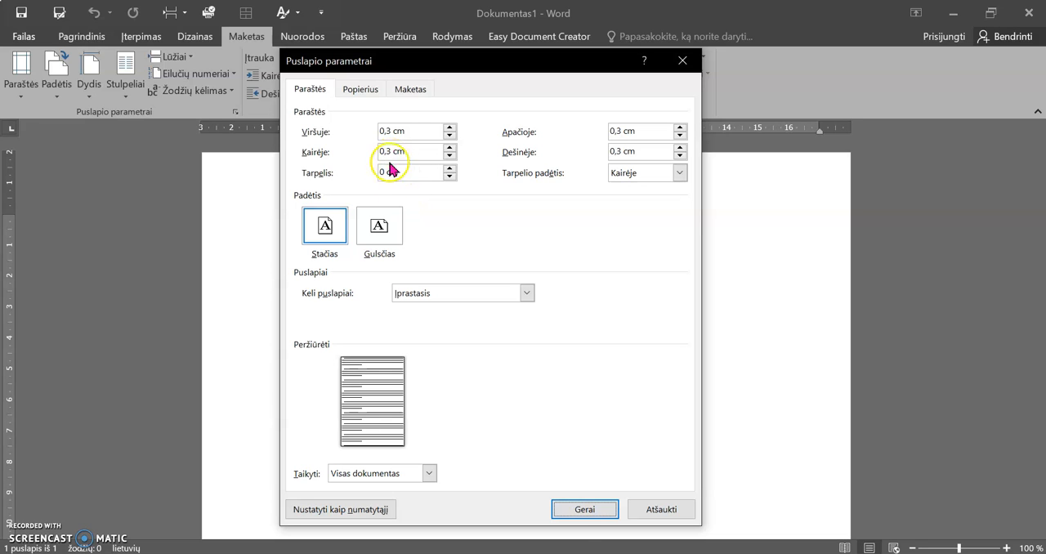
left_click(583, 507)
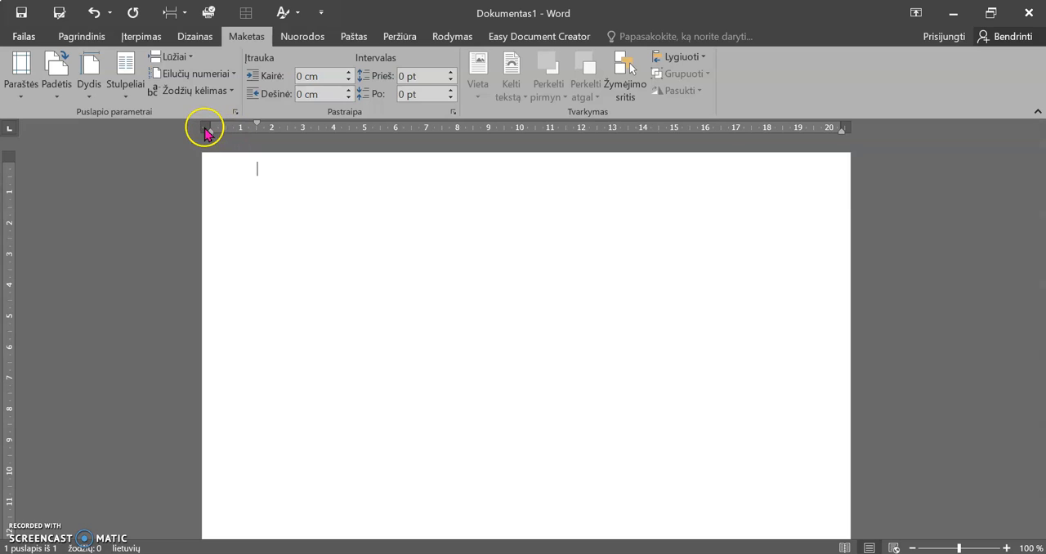
Remove the first-line indent and insert a table with 3 columns and 7 rows, matching the 21-label sheet in the reference image
mouse_move(206, 130)
left_mouse_down()
mouse_move(263, 123)
mouse_move(213, 141)
left_mouse_up()
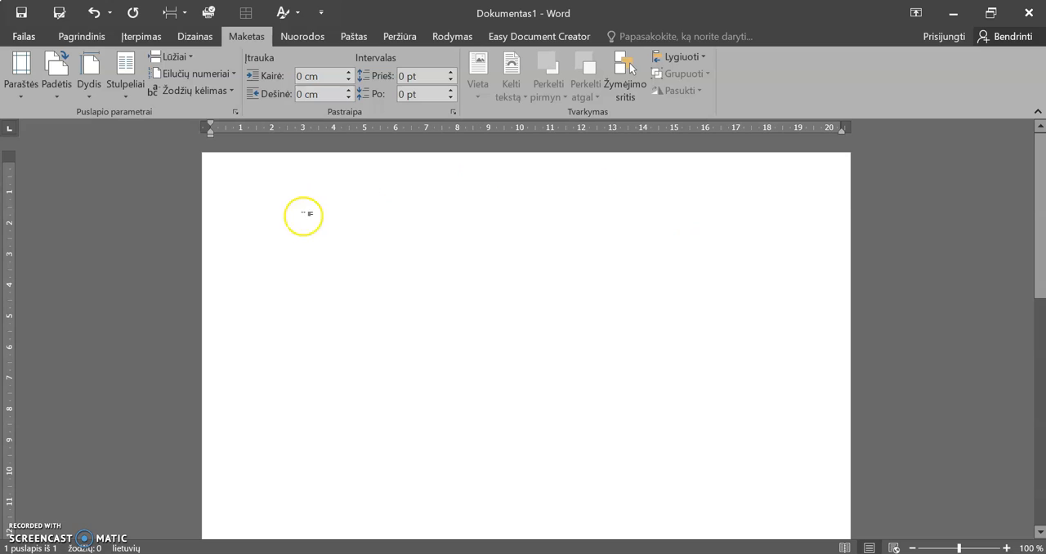
left_click(604, 553)
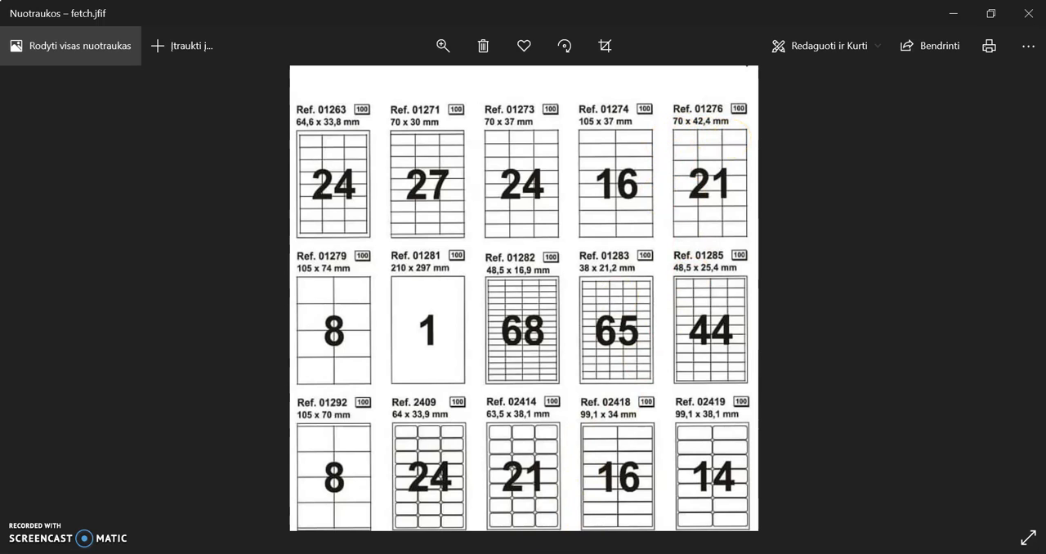
left_click(506, 553)
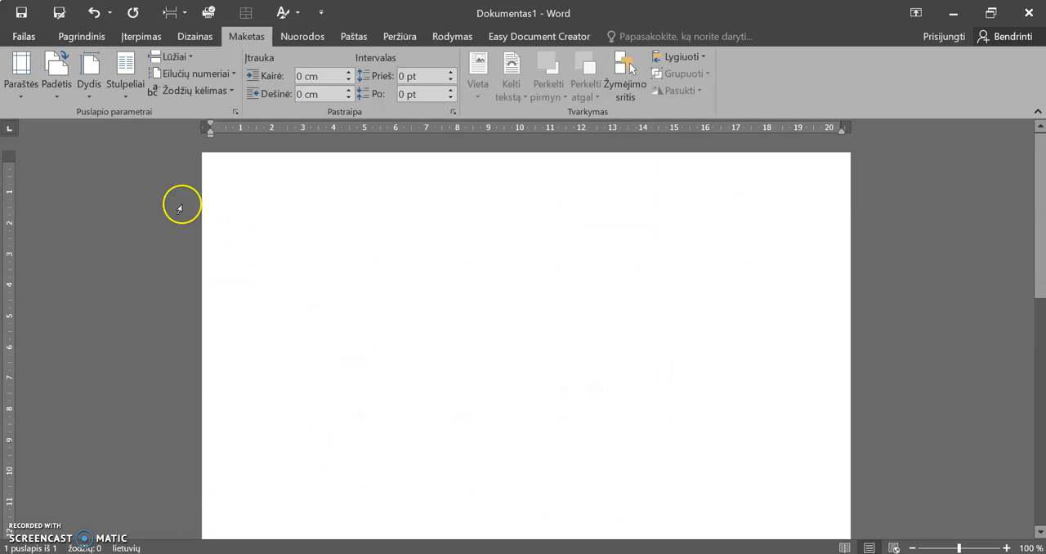
left_click(132, 37)
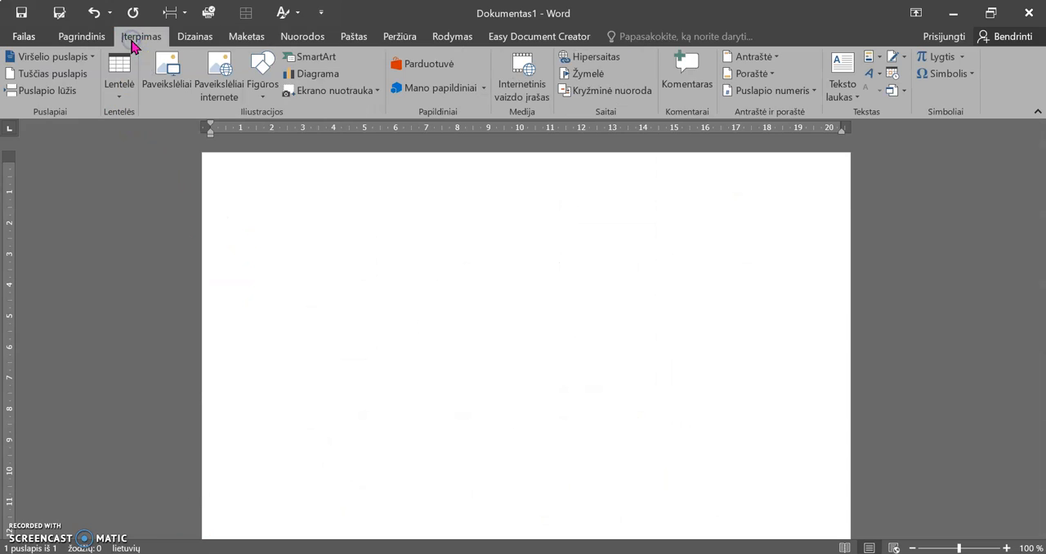
left_click(123, 91)
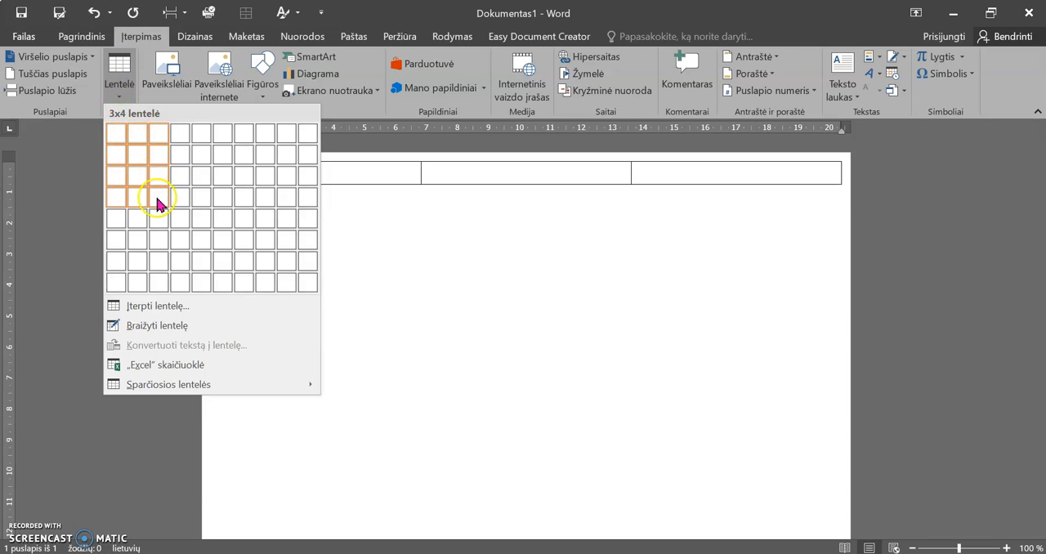
left_click(158, 263)
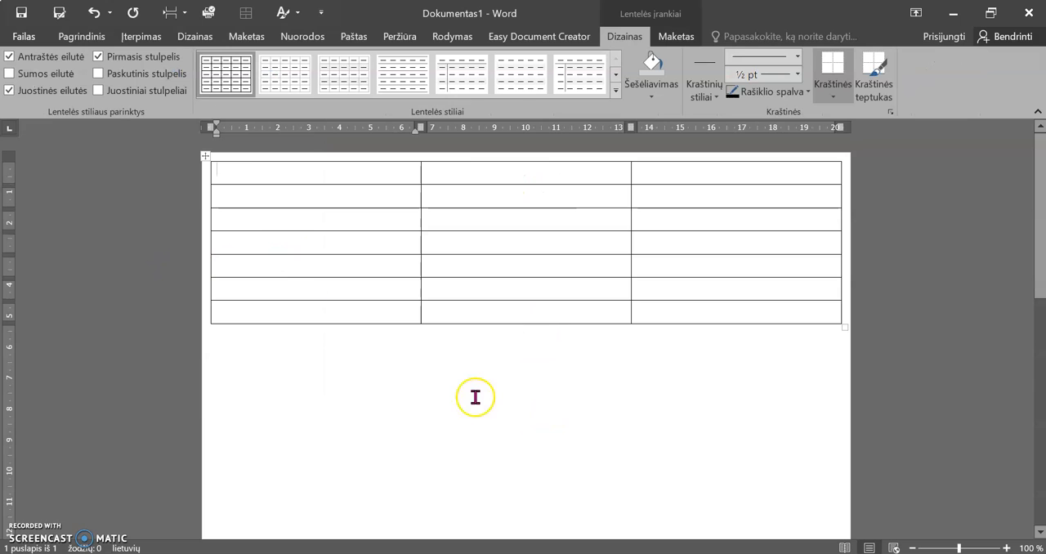
left_click(142, 37)
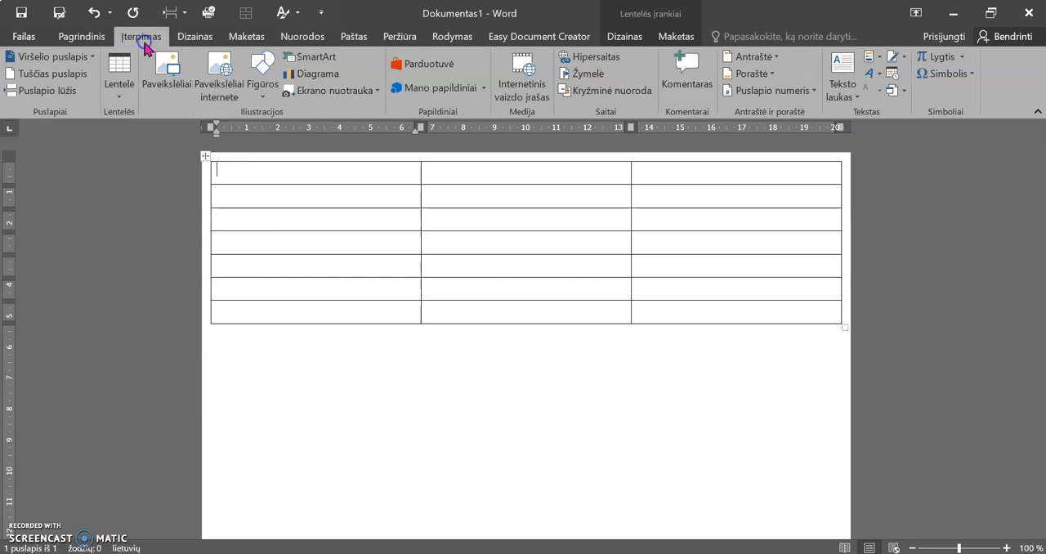
left_click(122, 94)
left_click(182, 301)
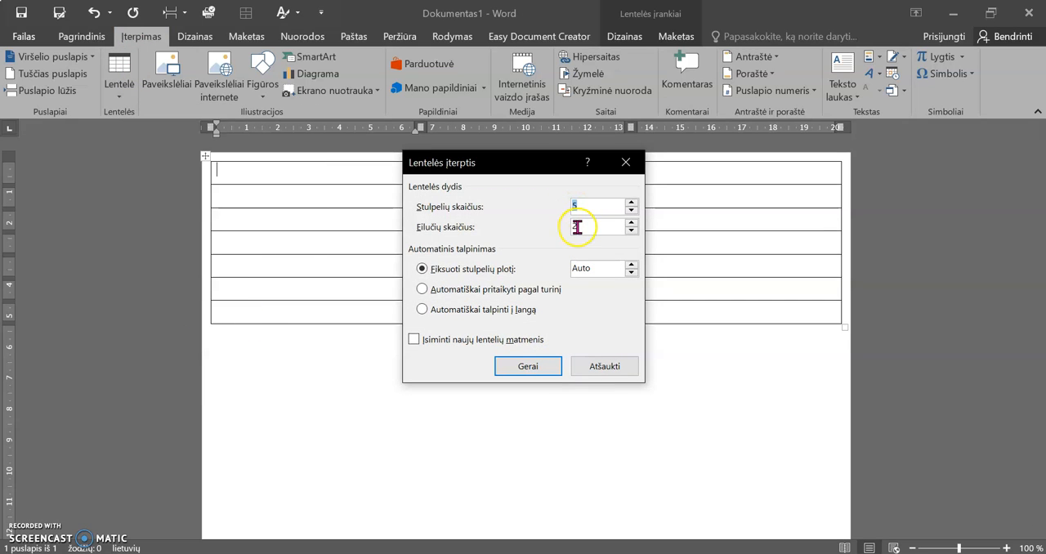
left_click(609, 368)
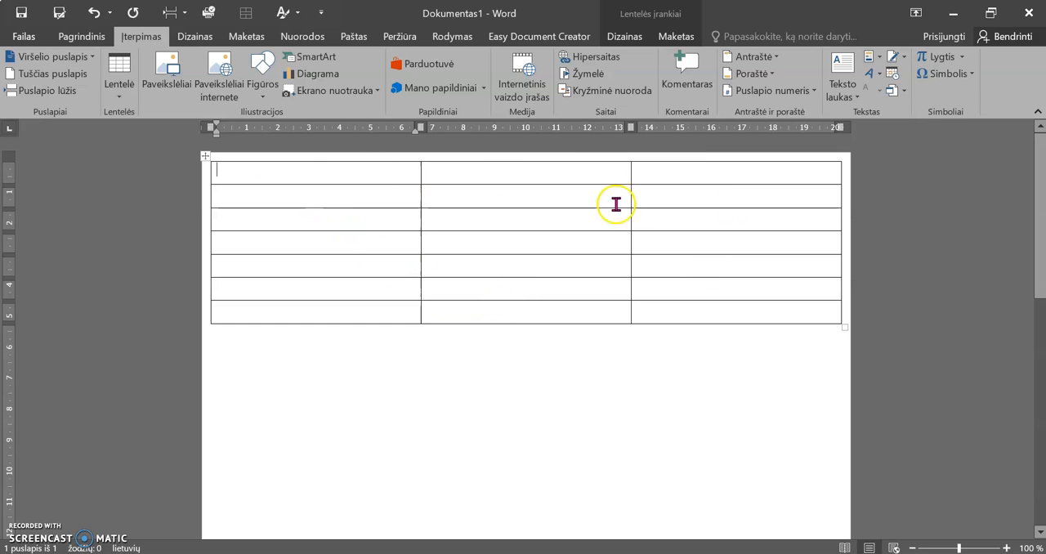
Remove all borders from the whole table
left_click(205, 157)
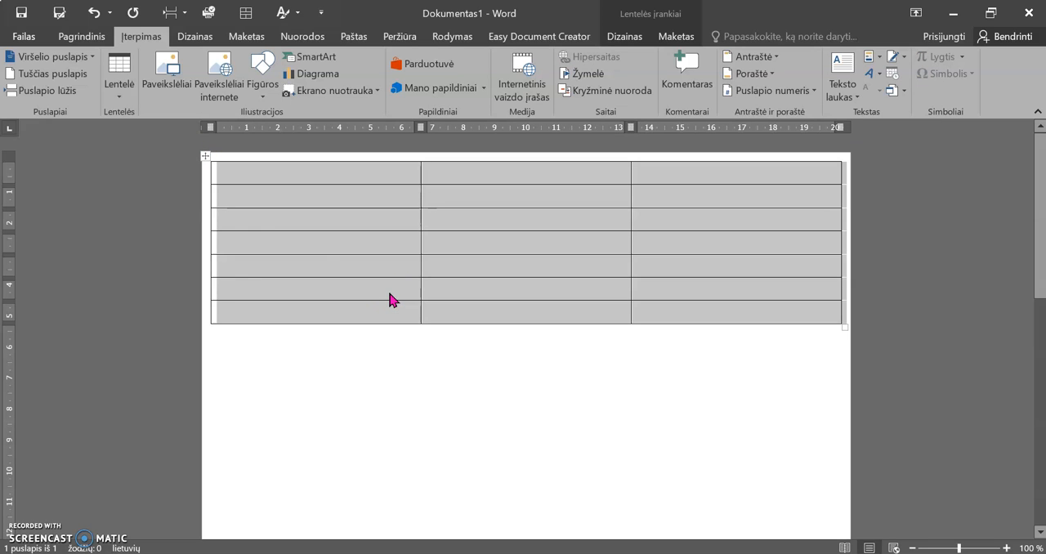
left_click(629, 36)
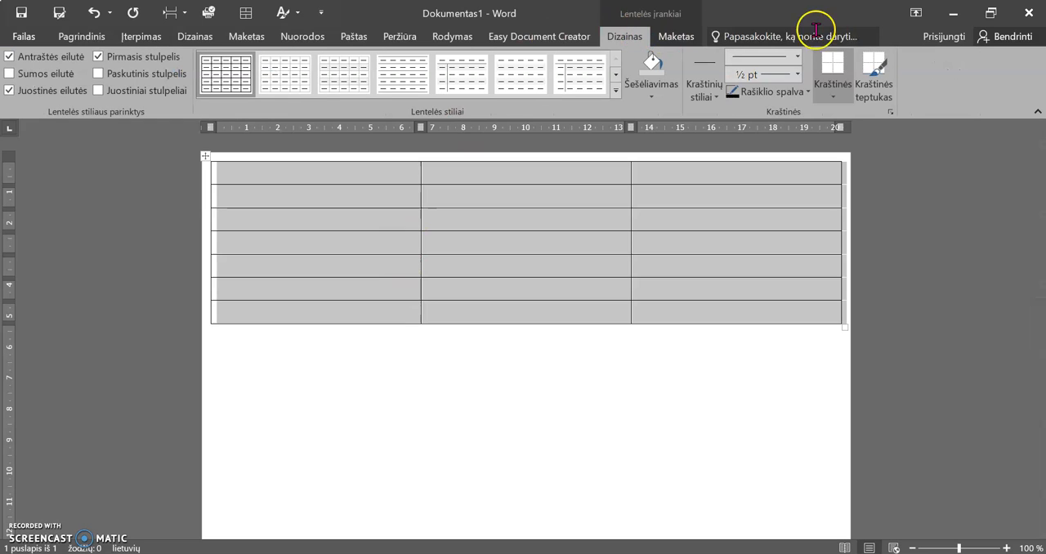
left_click(844, 99)
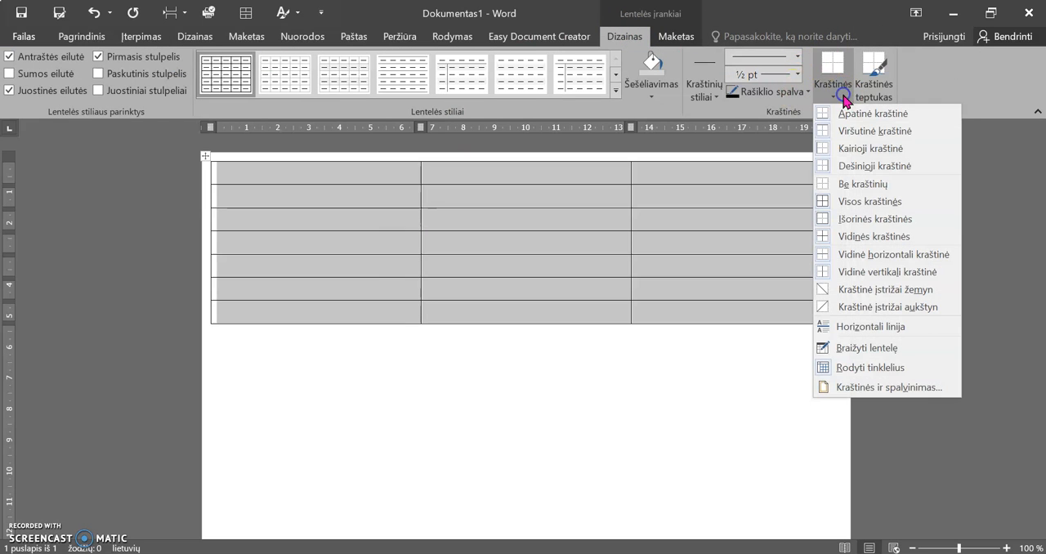
left_click(856, 184)
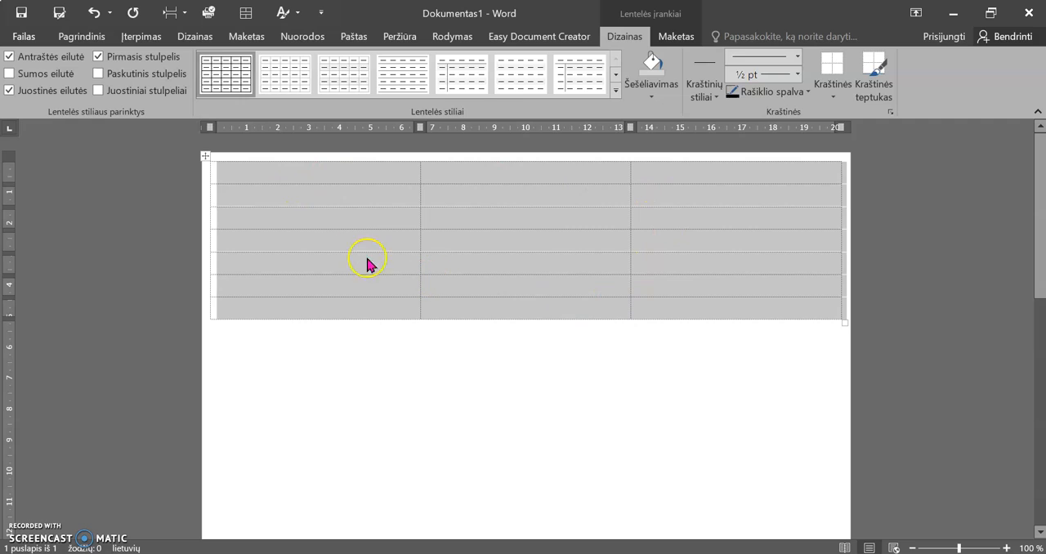
left_click(350, 181)
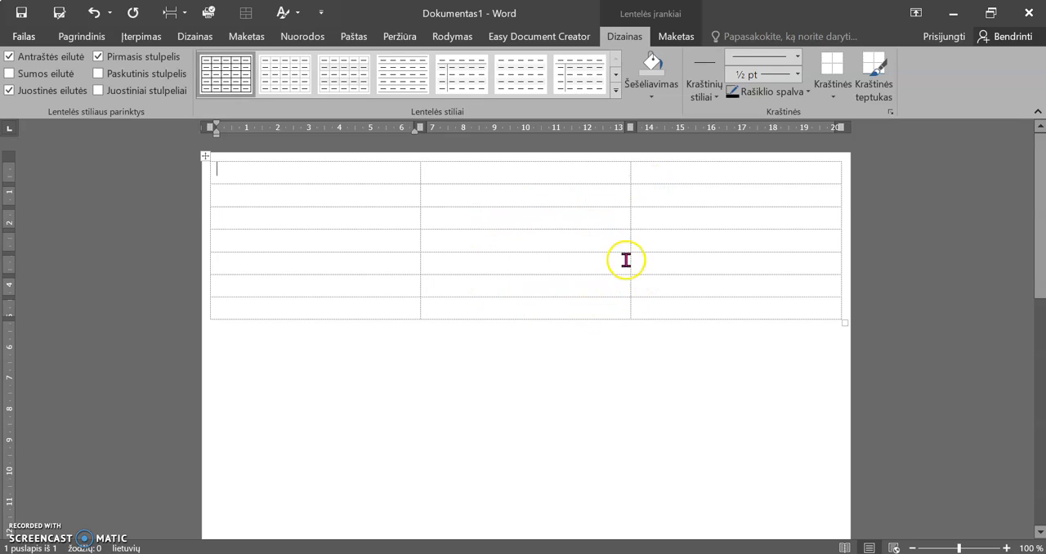
Consult the label sheet image in Photos and align the table flush with the page's left and top edges in Word
left_click(588, 408)
key("alt+Tab")
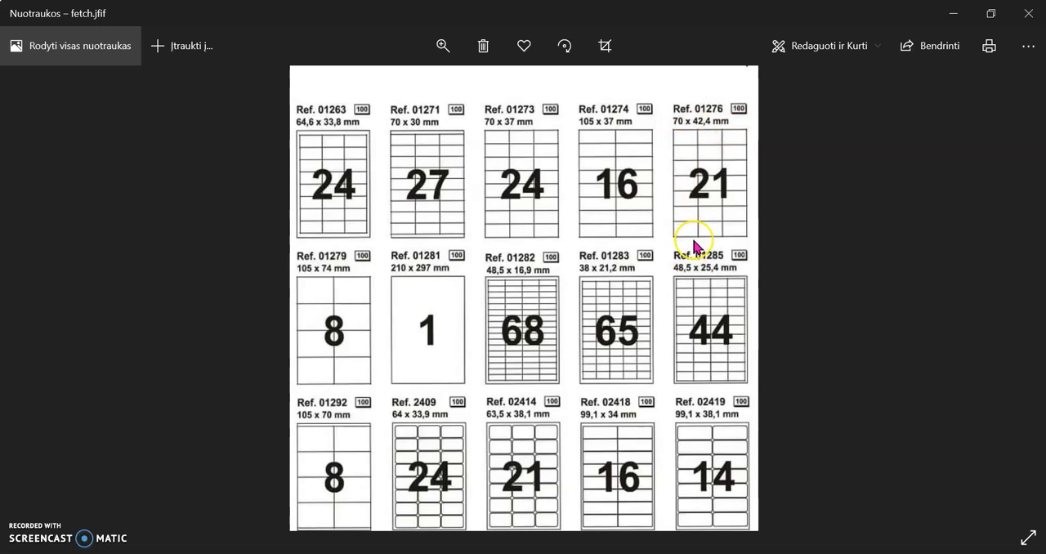
left_click(953, 15)
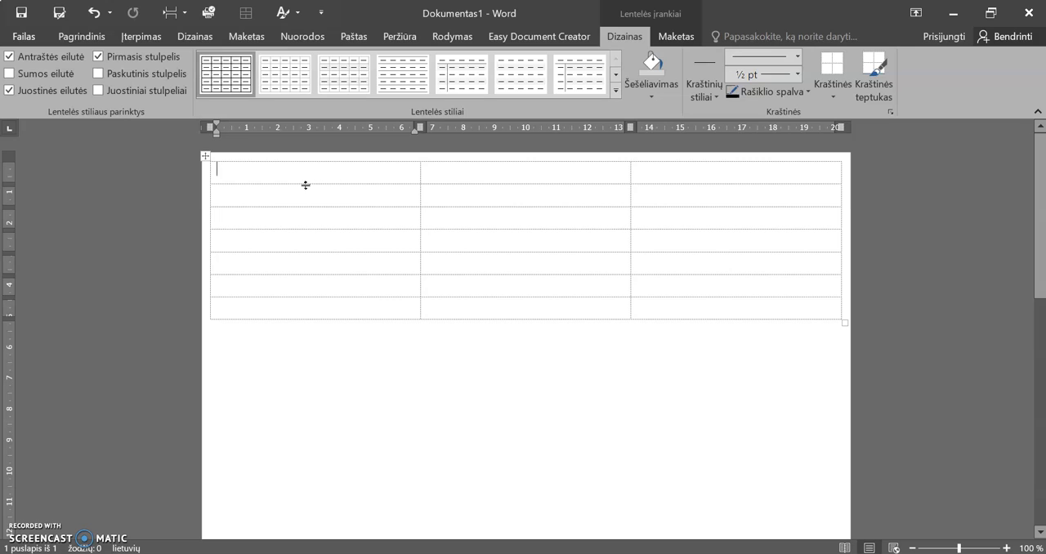
left_click_drag(305, 185, 203, 180)
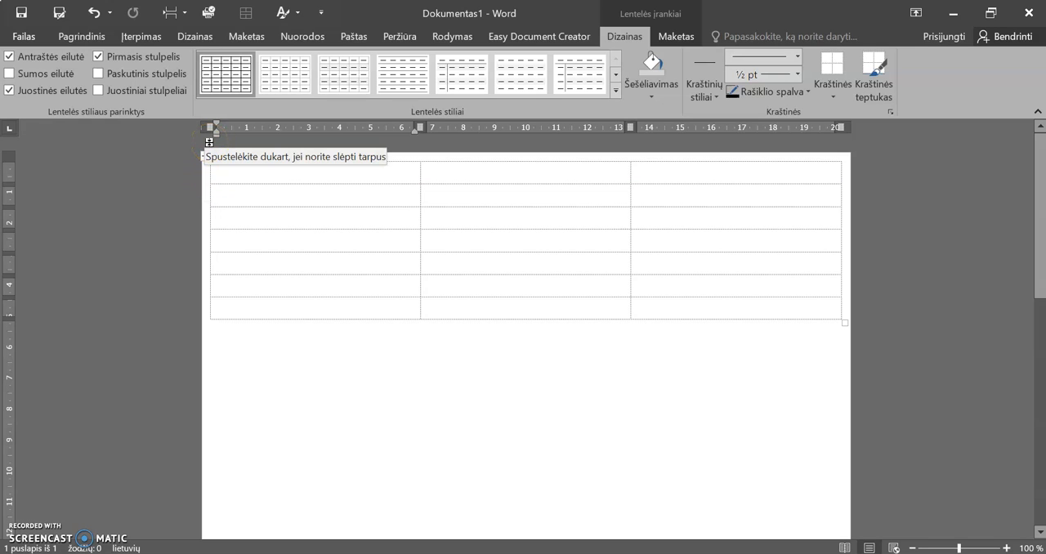
scroll(209, 142, "up", 6)
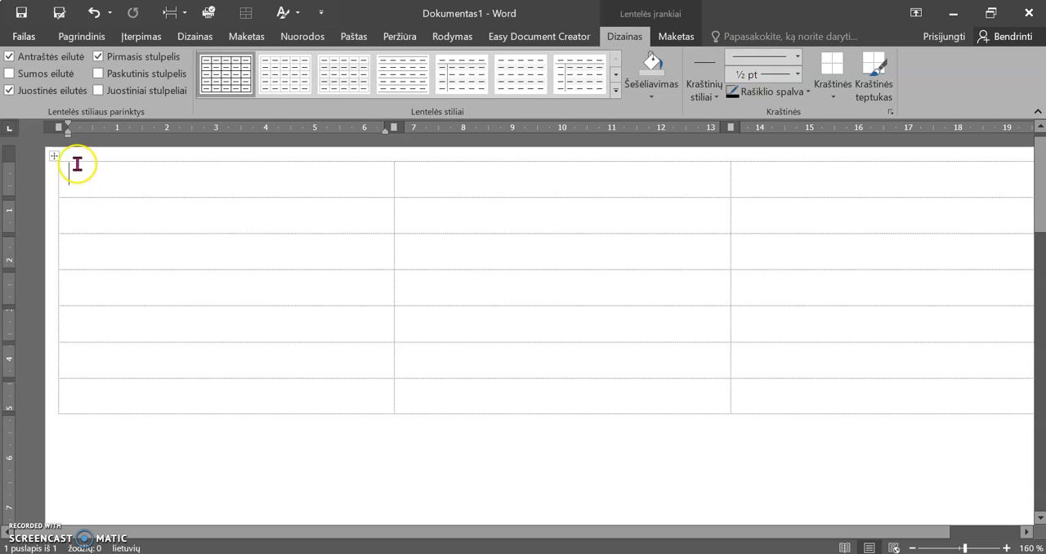
left_click(479, 183)
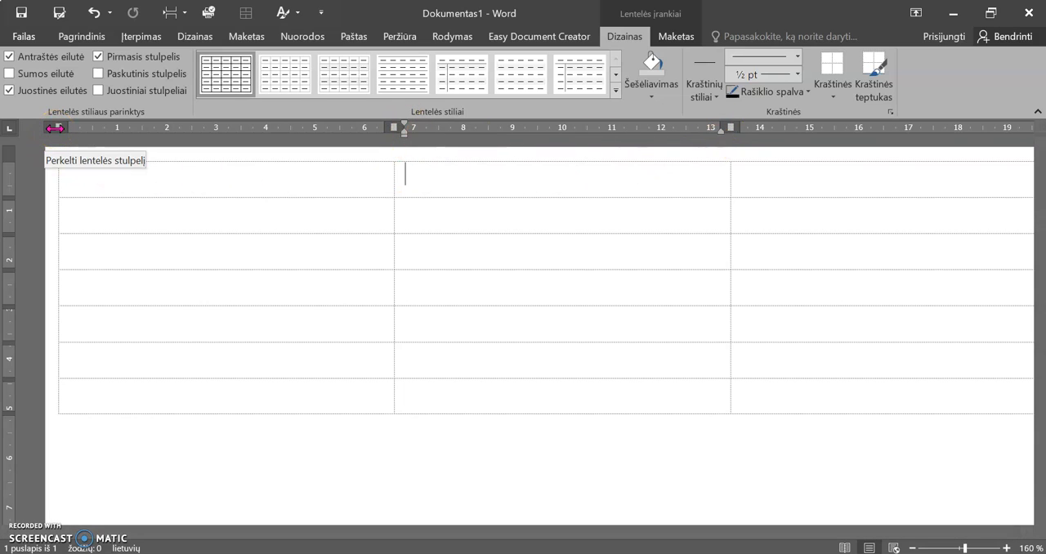
left_click_drag(54, 129, 48, 132)
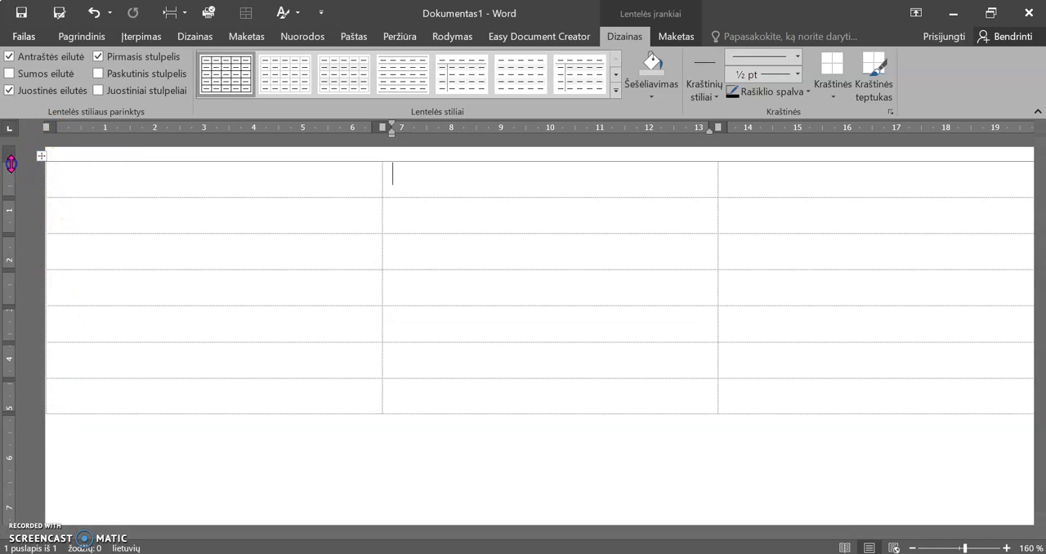
left_click_drag(11, 157, 11, 149)
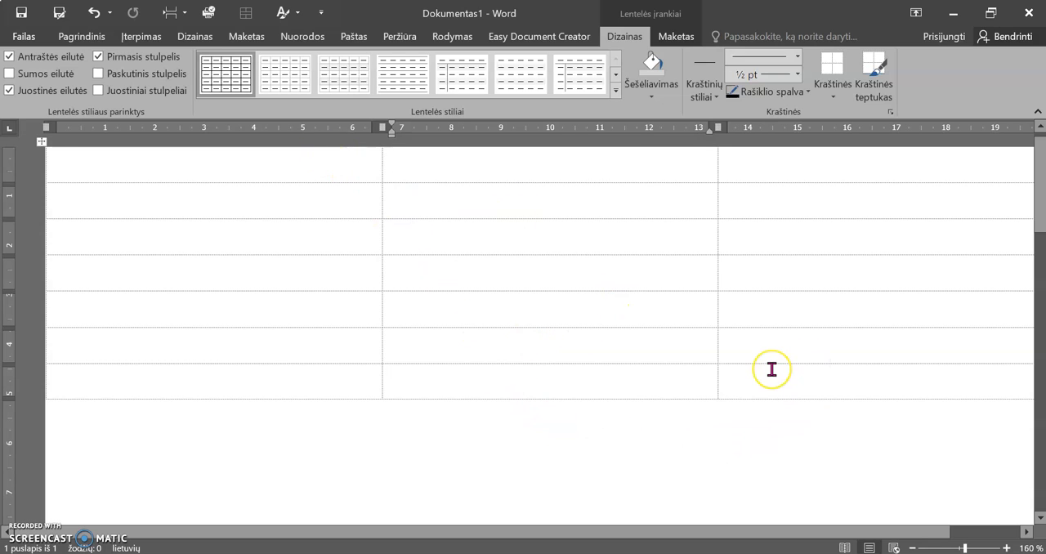
scroll(771, 369, "down", 2, "ctrl")
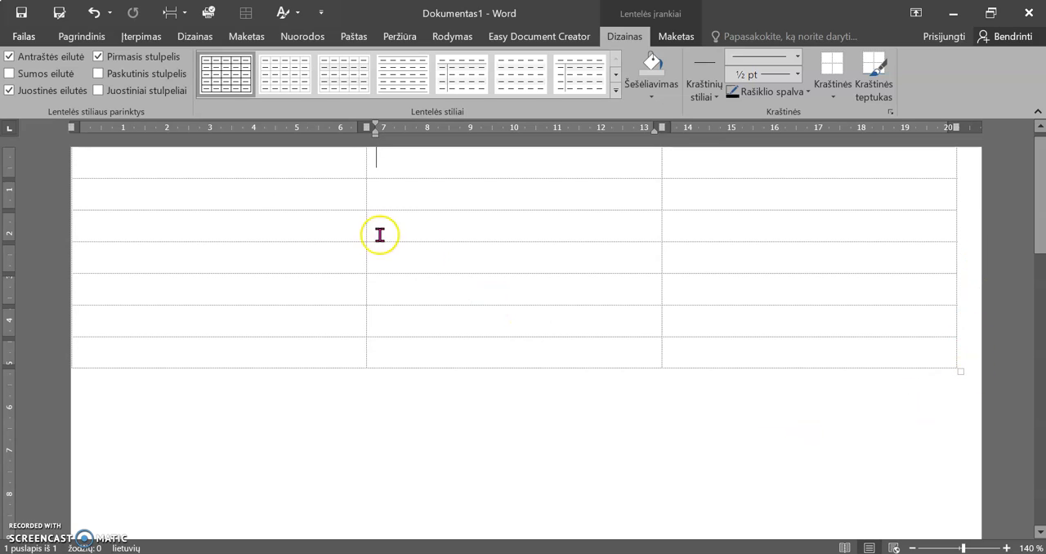
Check the 21-label size in the reference image and set the width of all table columns to 7 cm
left_click(68, 144)
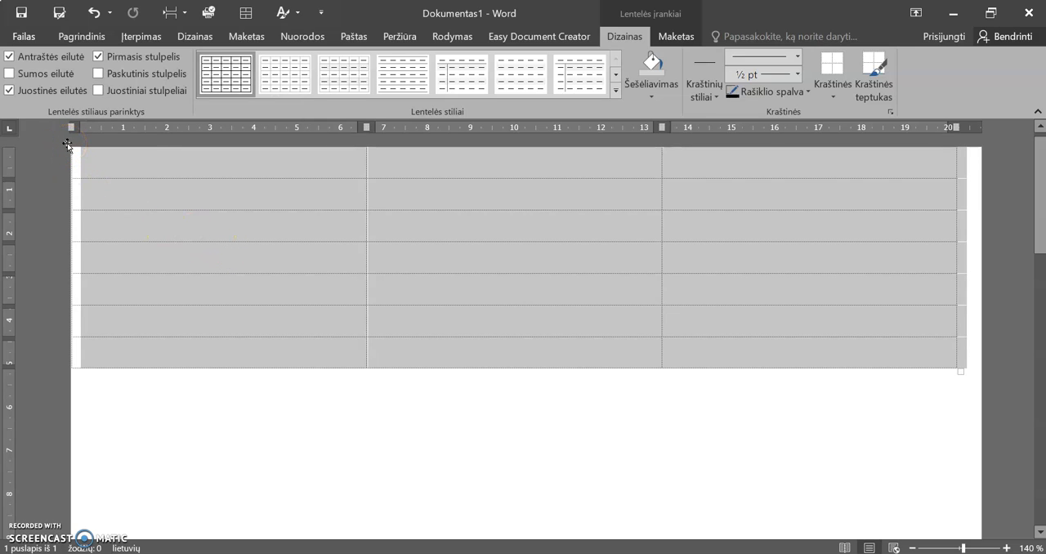
left_click(276, 318)
left_click_drag(247, 163, 854, 348)
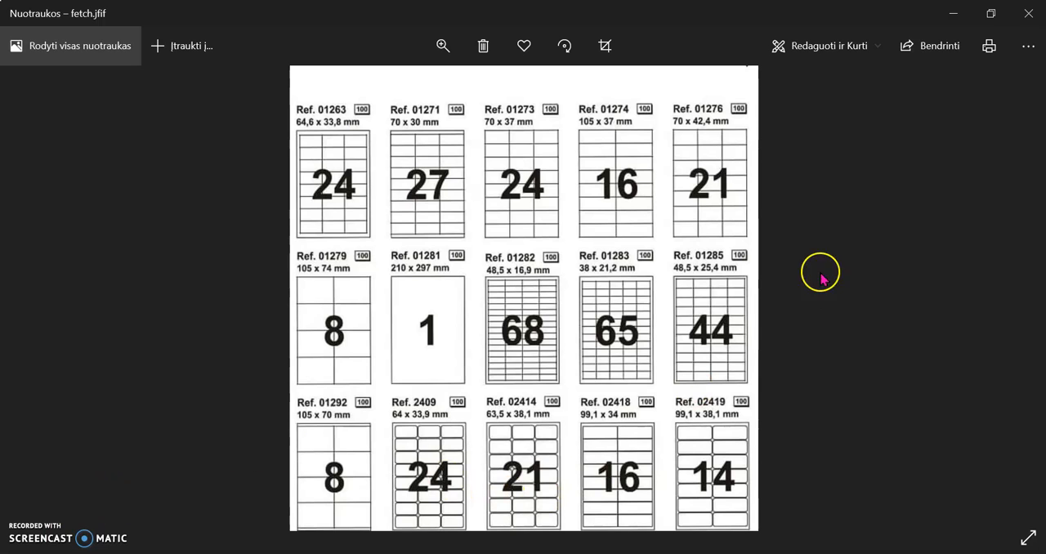
left_click(968, 15)
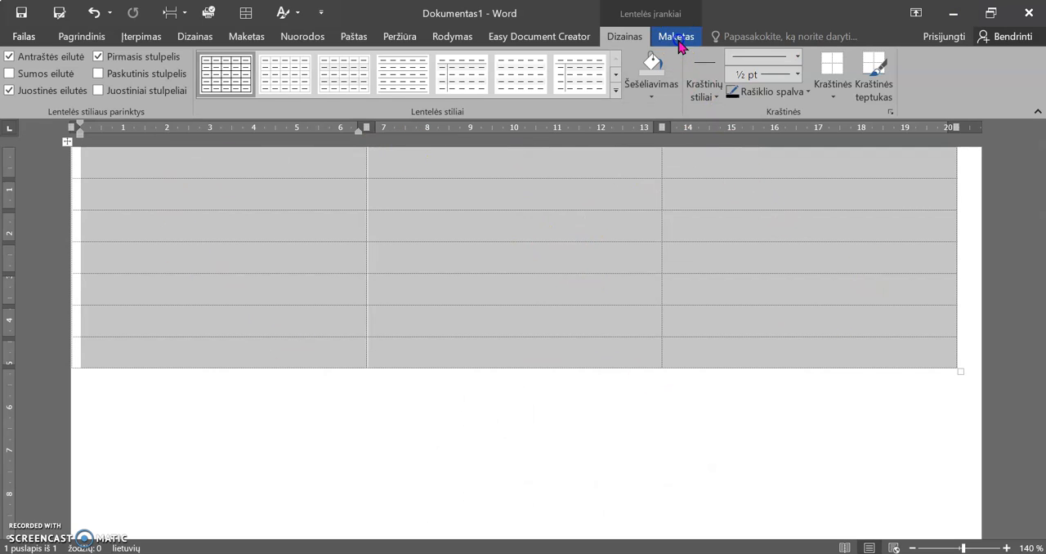
left_click(677, 37)
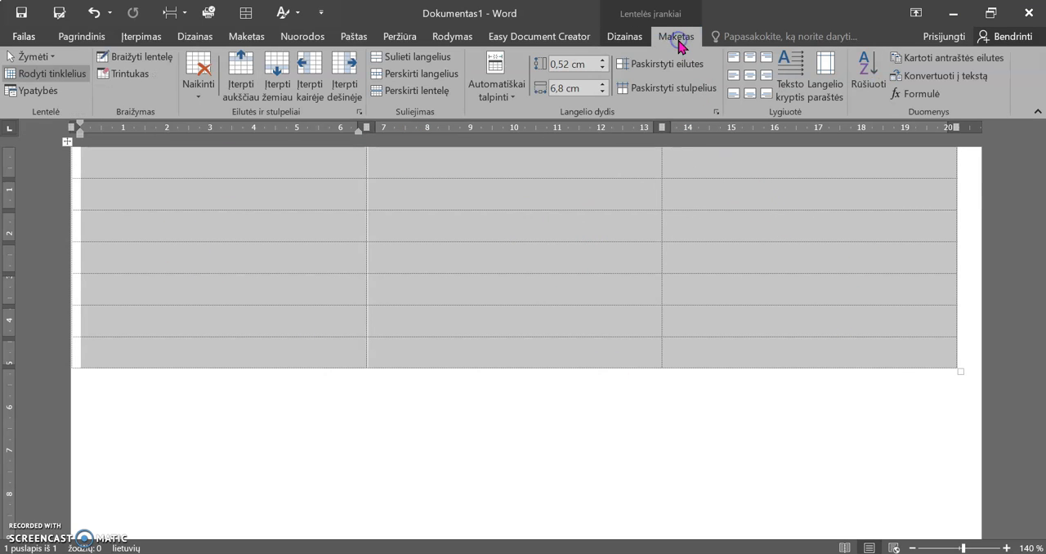
left_click(603, 84)
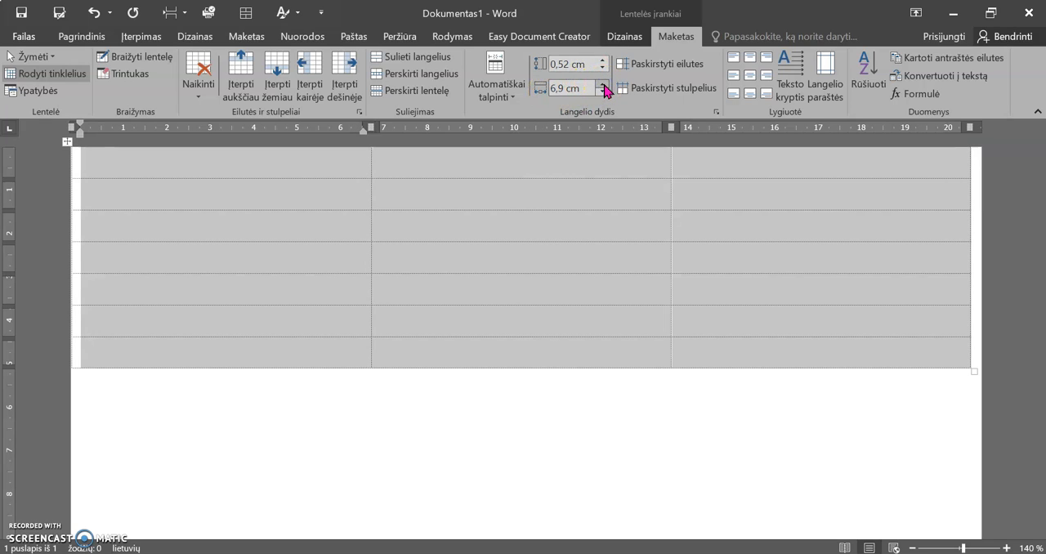
left_click(603, 84)
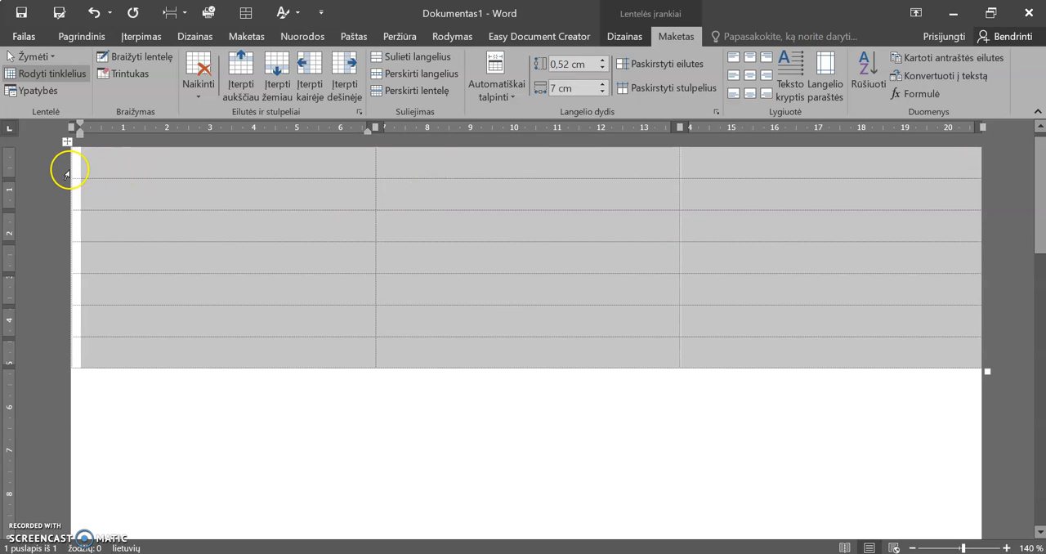
Set the height of all table rows to 4,24 cm
left_click(556, 64)
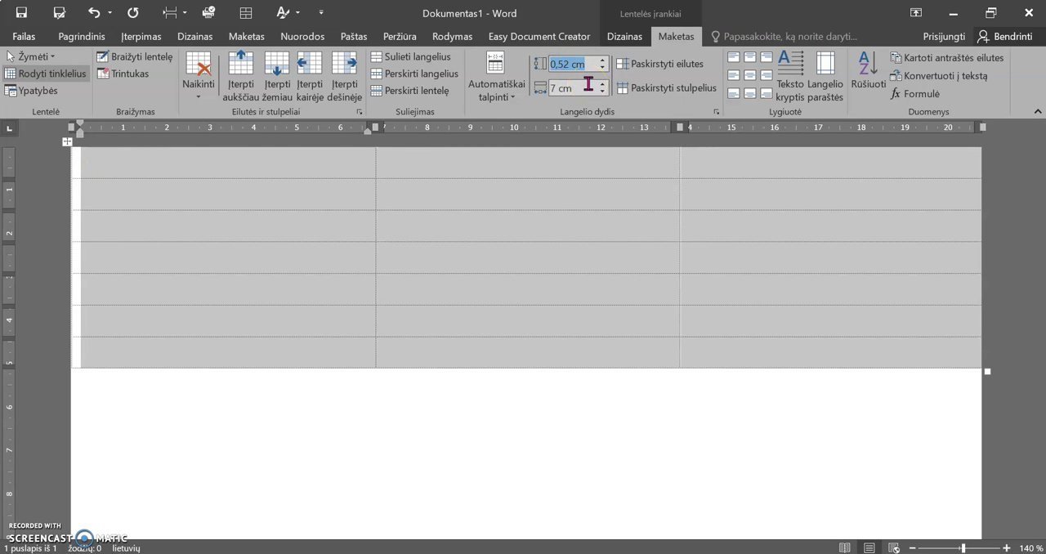
type("4,24")
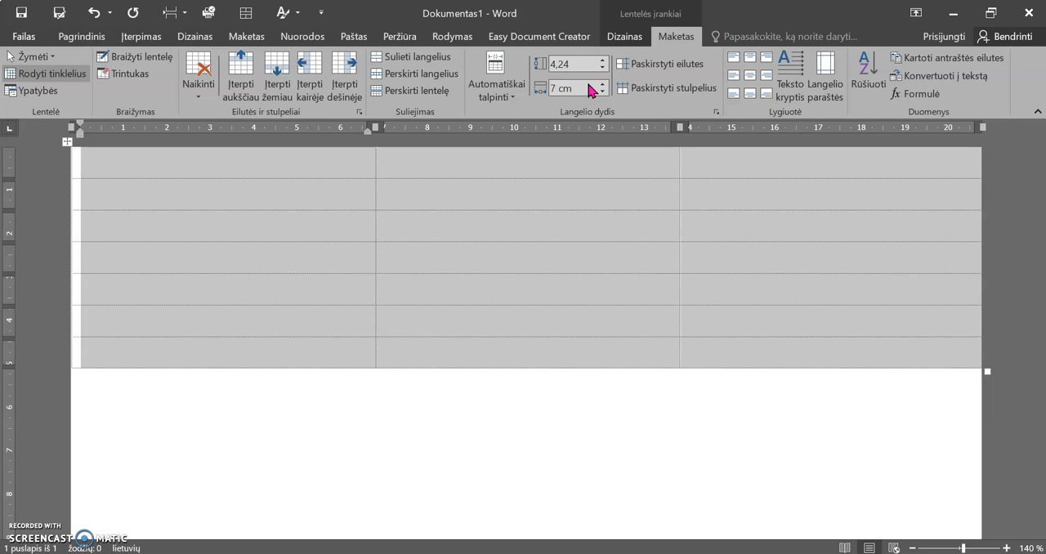
key("Return")
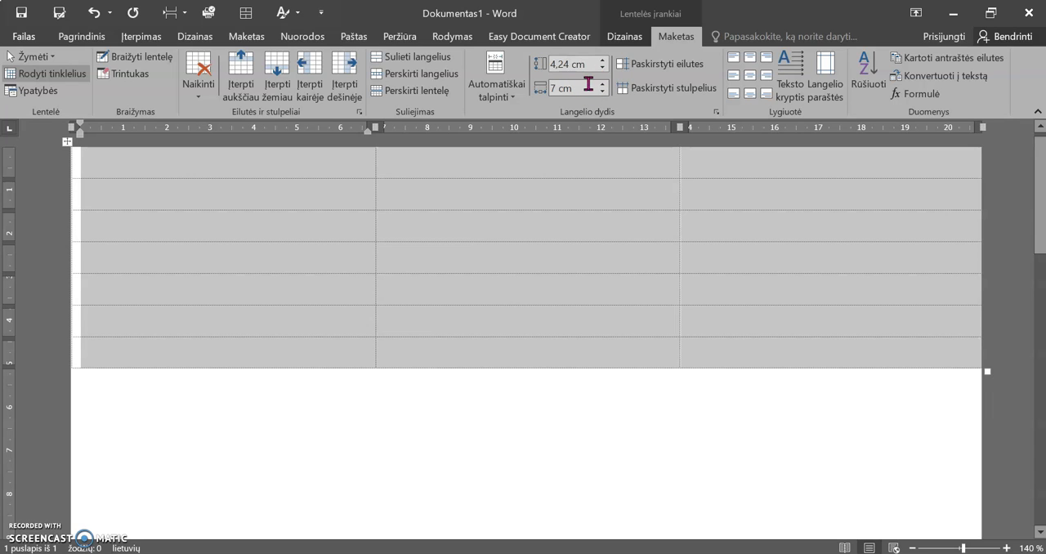
left_click(678, 448)
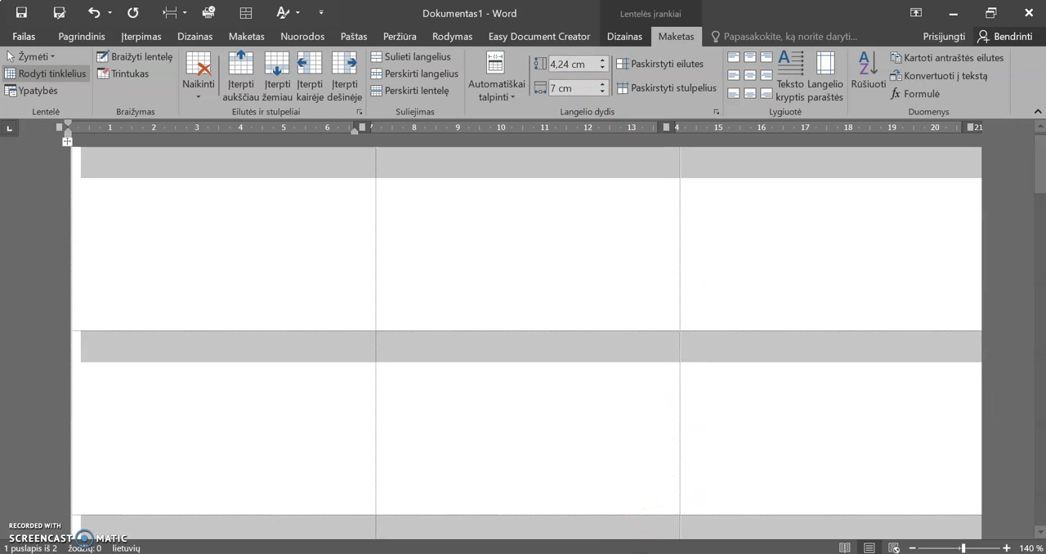
Compare the table with the 21-label sheet in Photos and examine in Word how its rows are spread over the pages
key("alt+Tab")
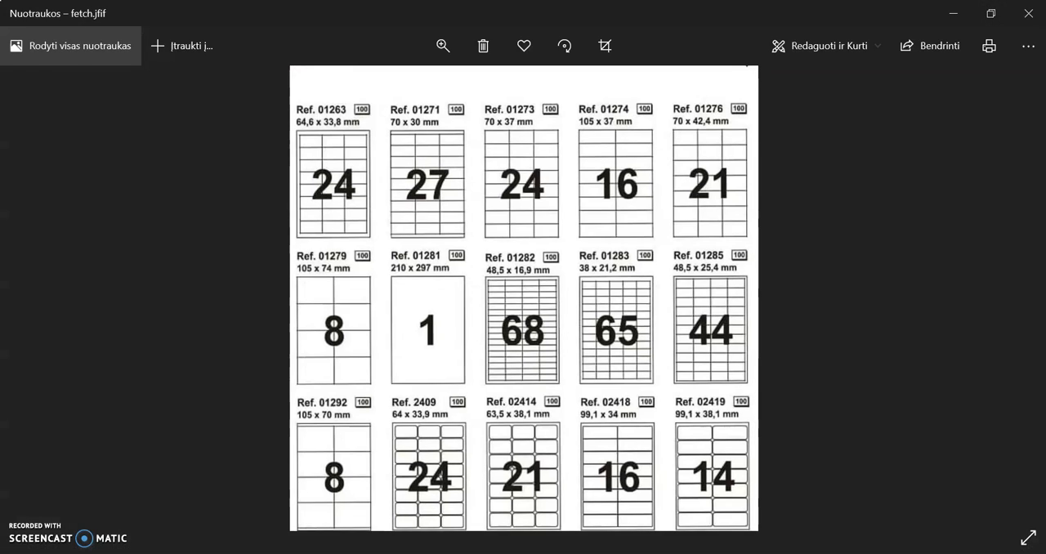
key("alt+Tab")
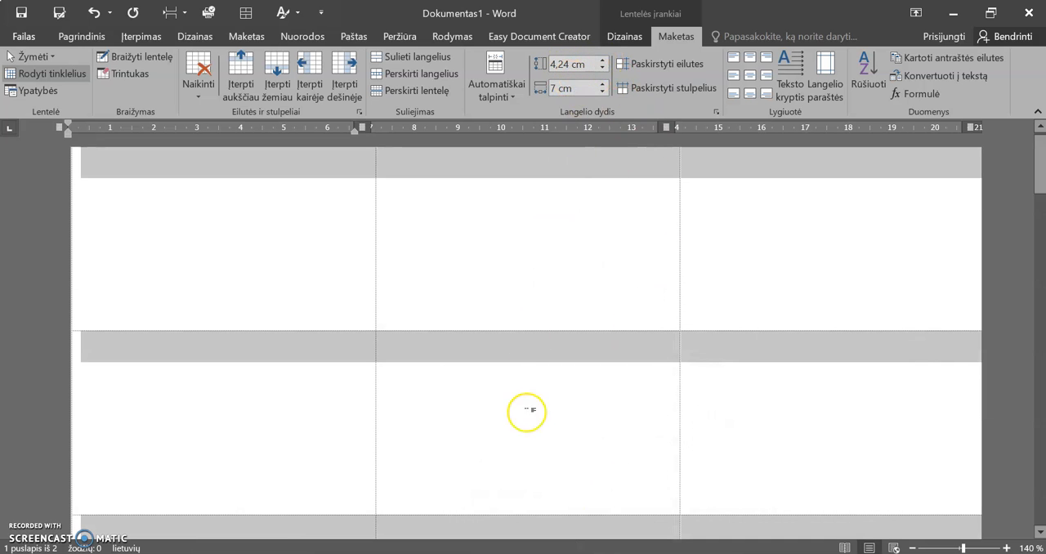
key("alt+Tab")
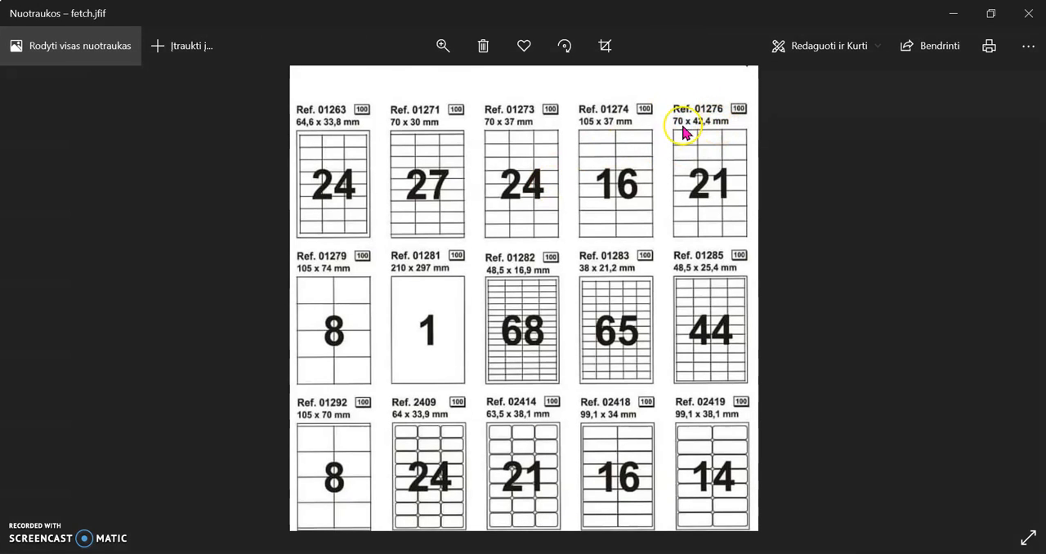
left_click(953, 18)
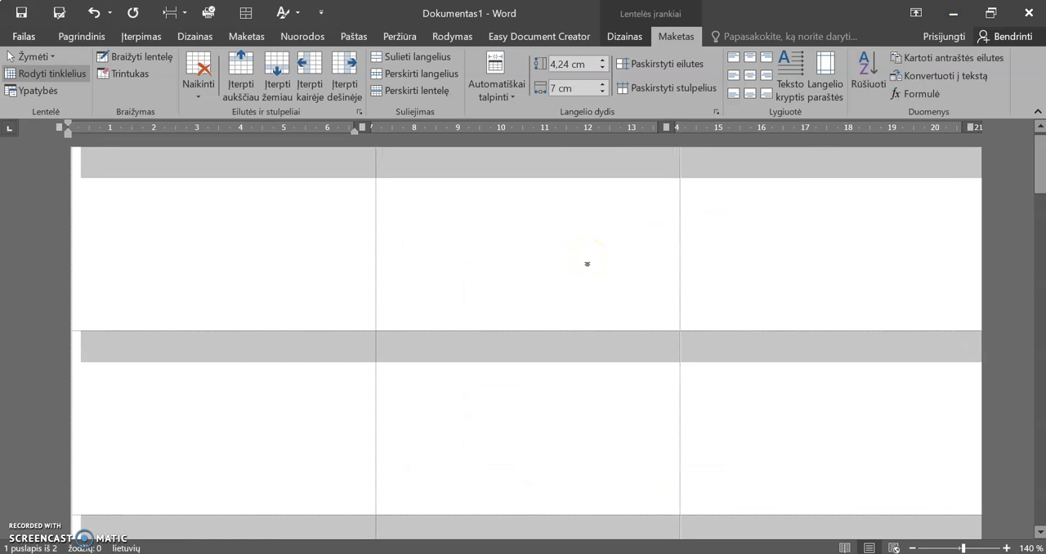
scroll(586, 264, "down", 10)
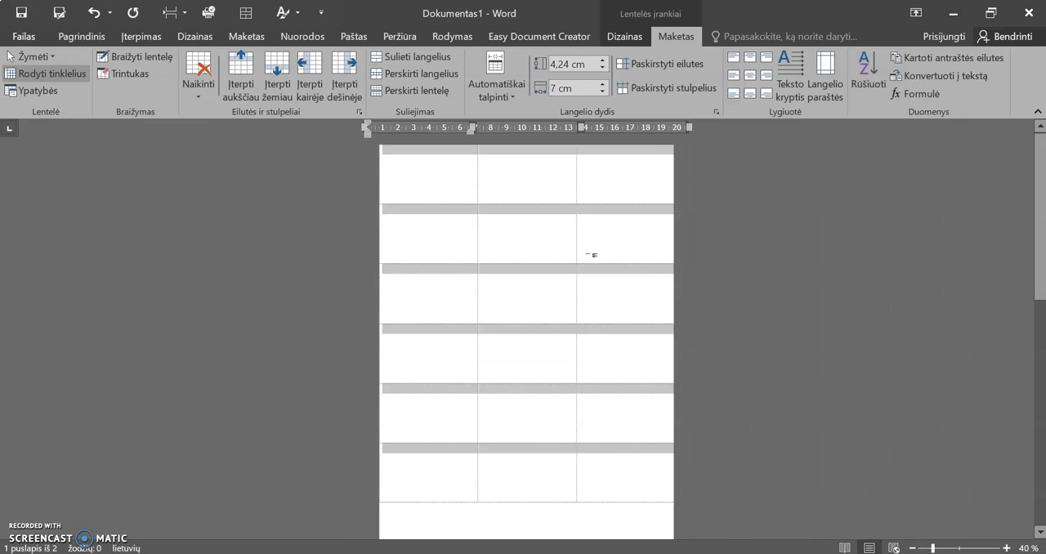
scroll(592, 255, "down", 1)
left_click(497, 437)
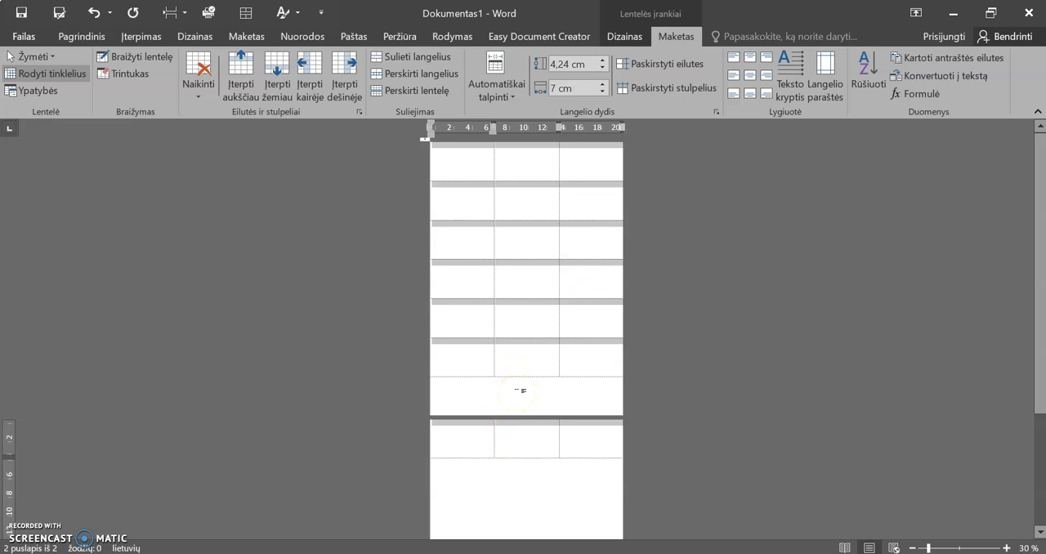
left_click(517, 393)
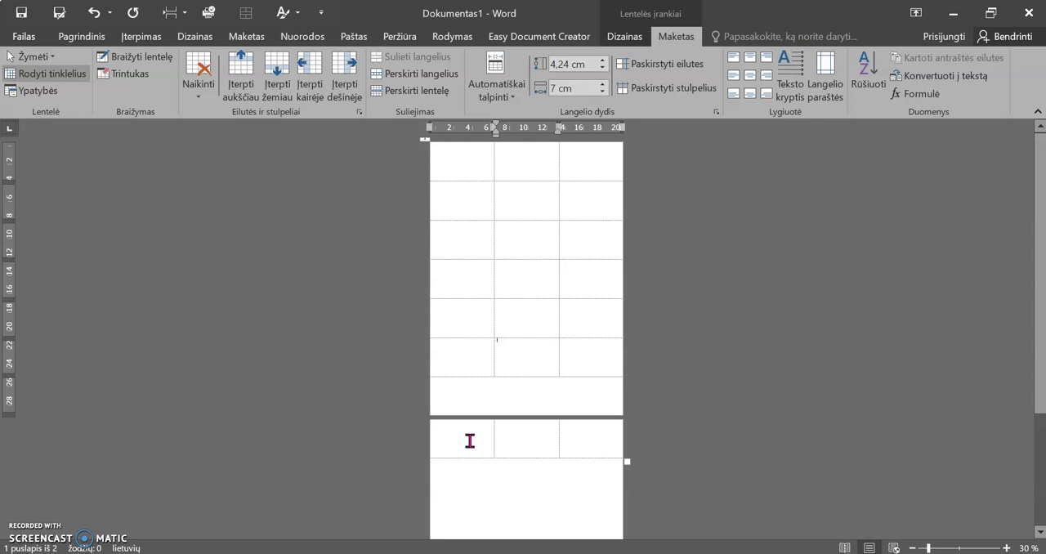
left_click_drag(470, 441, 585, 445)
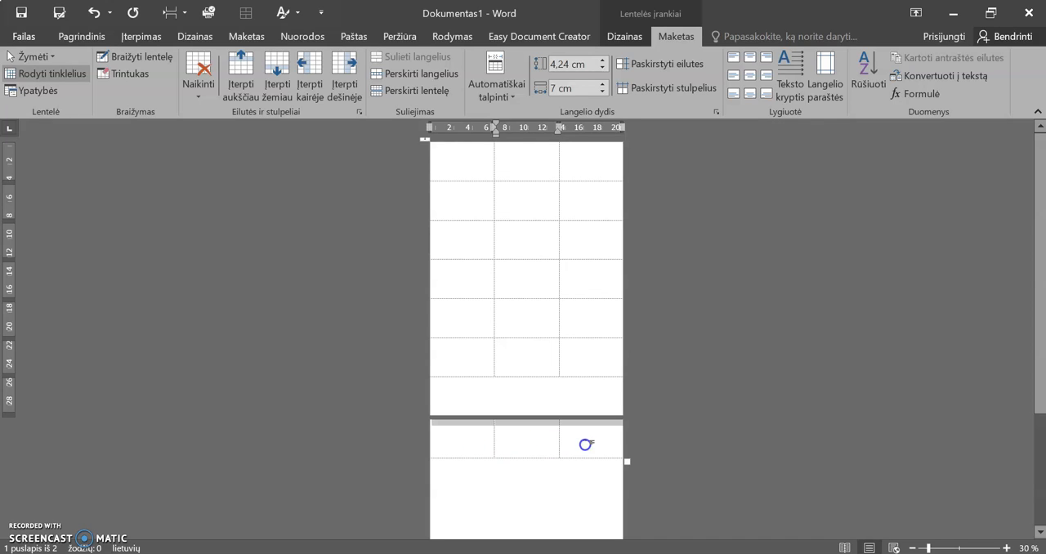
Reduce the bottom page margin to the page edge so that the seventh table row fits on the first page
scroll(588, 442, "up", 6)
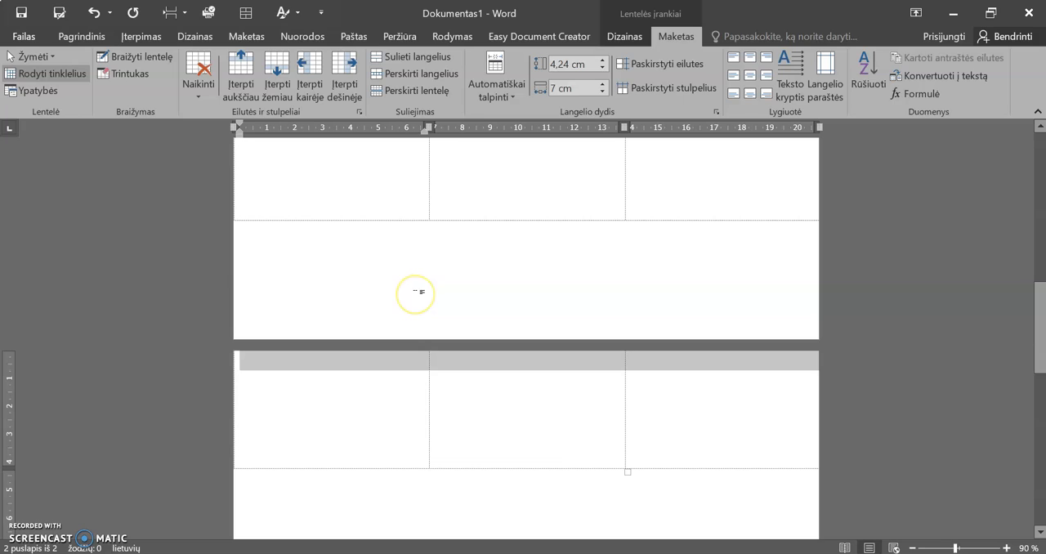
left_click(401, 183)
left_click(389, 204)
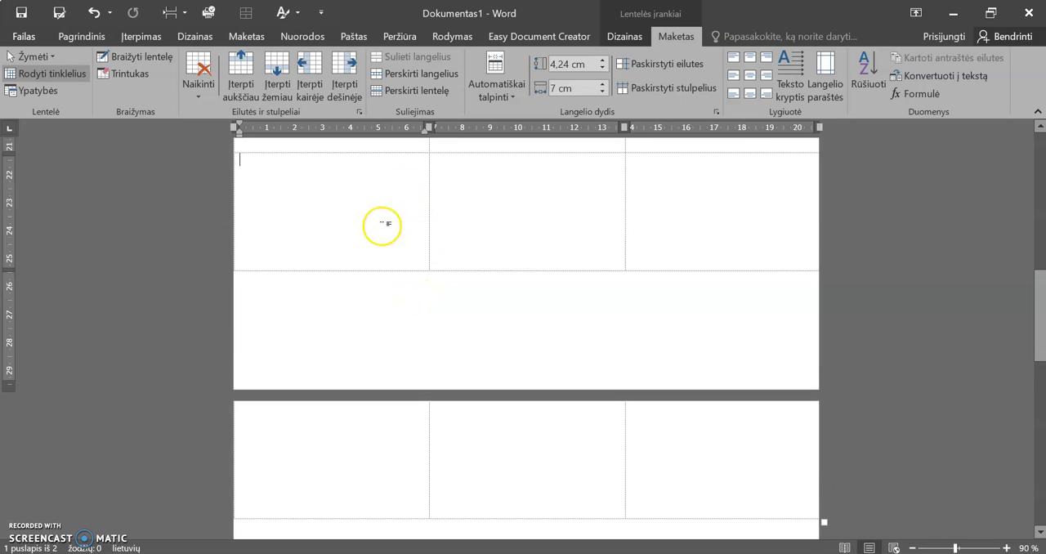
left_click(377, 232)
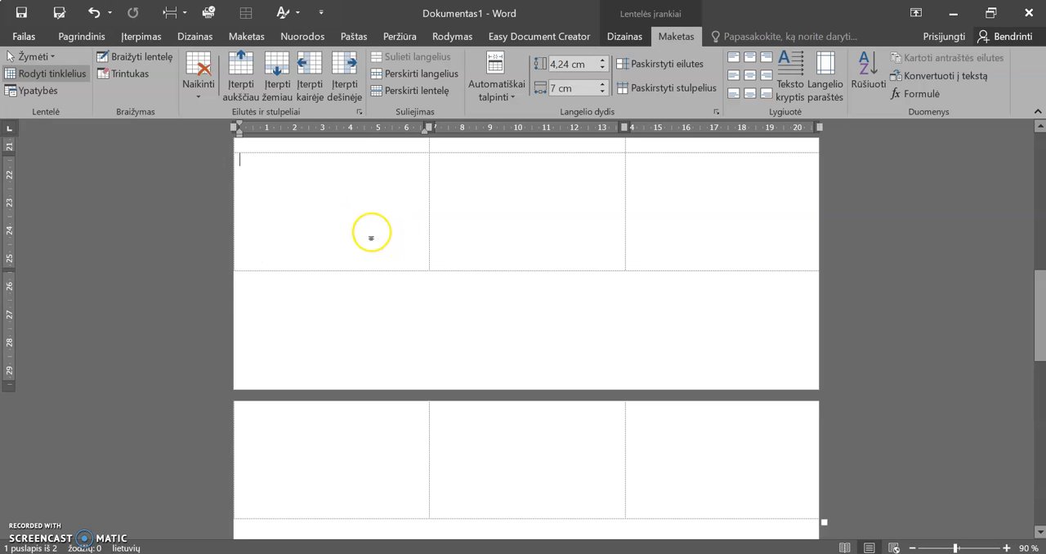
left_click_drag(9, 380, 9, 386)
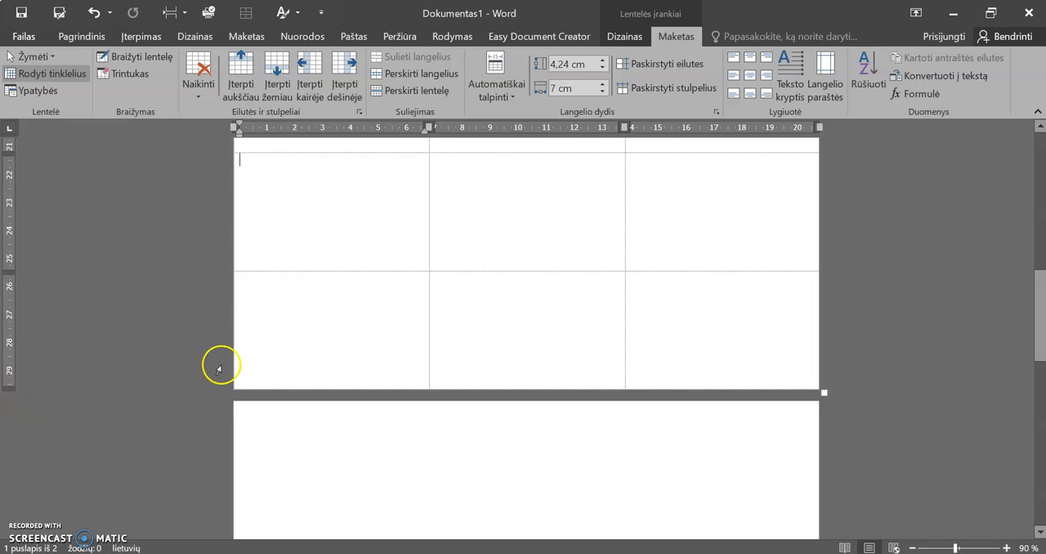
left_click(703, 339)
left_click(574, 340)
left_click(346, 329)
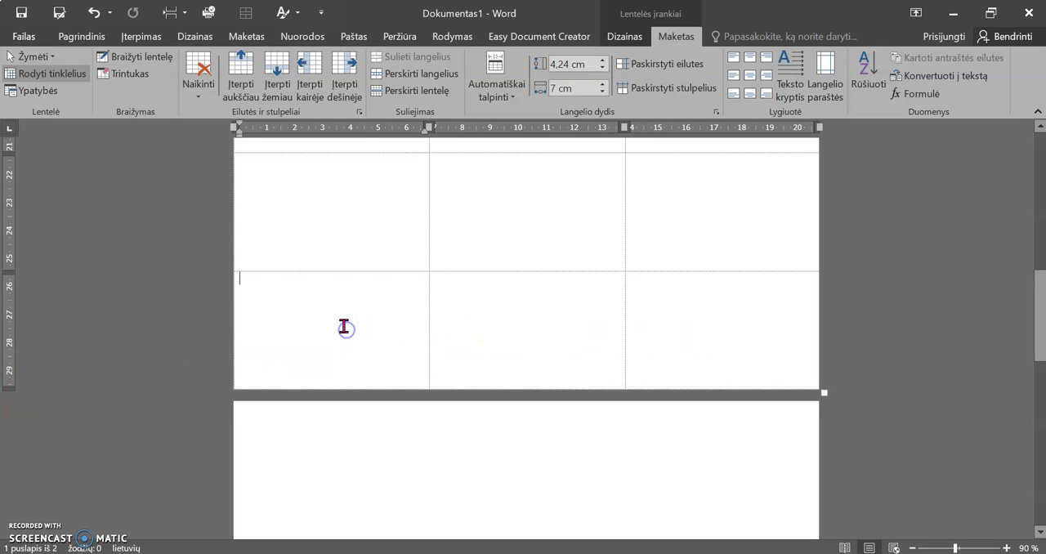
Try out typing the sample text "sldhfsjh" in the first cell of the table
left_click(352, 463)
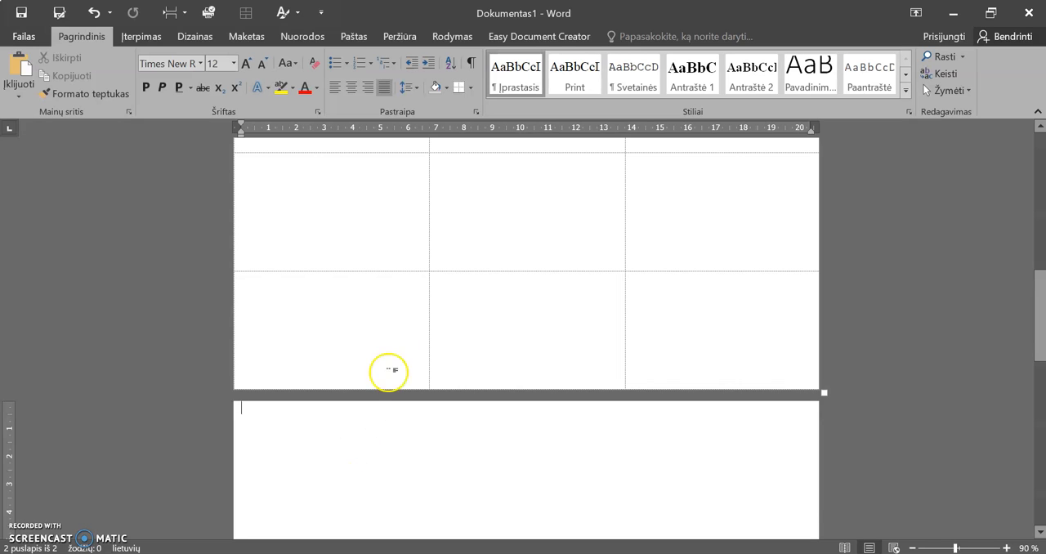
scroll(400, 331, "up", 10)
scroll(400, 331, "up", 2)
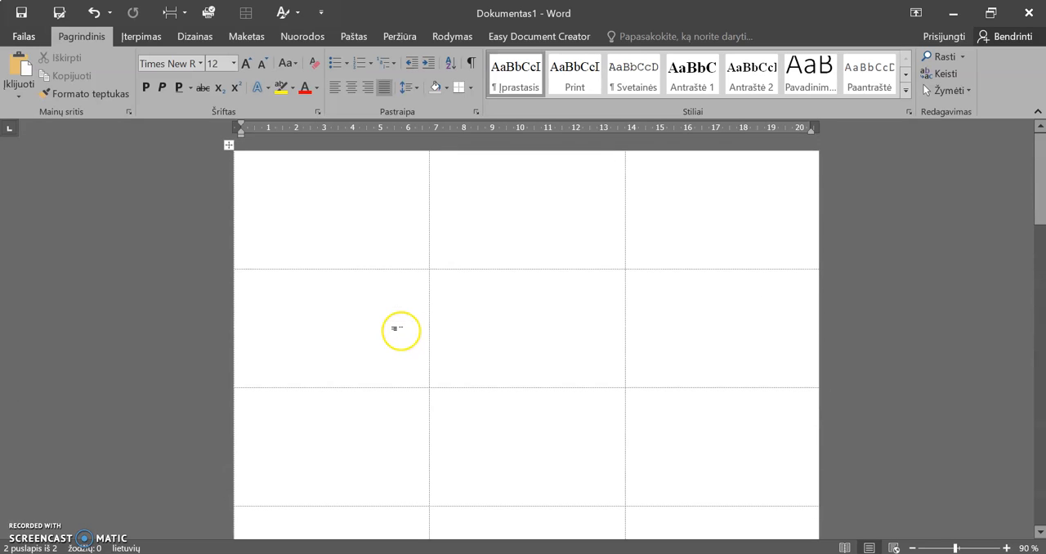
left_click(381, 221)
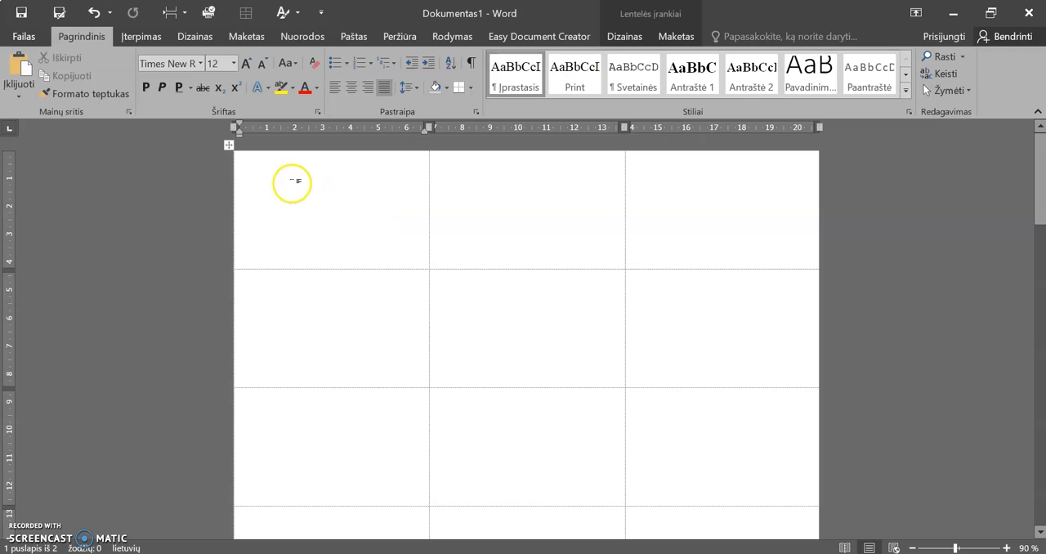
type("sldhfsjh")
Center the contents of all table cells both horizontally and vertically
left_click(229, 145)
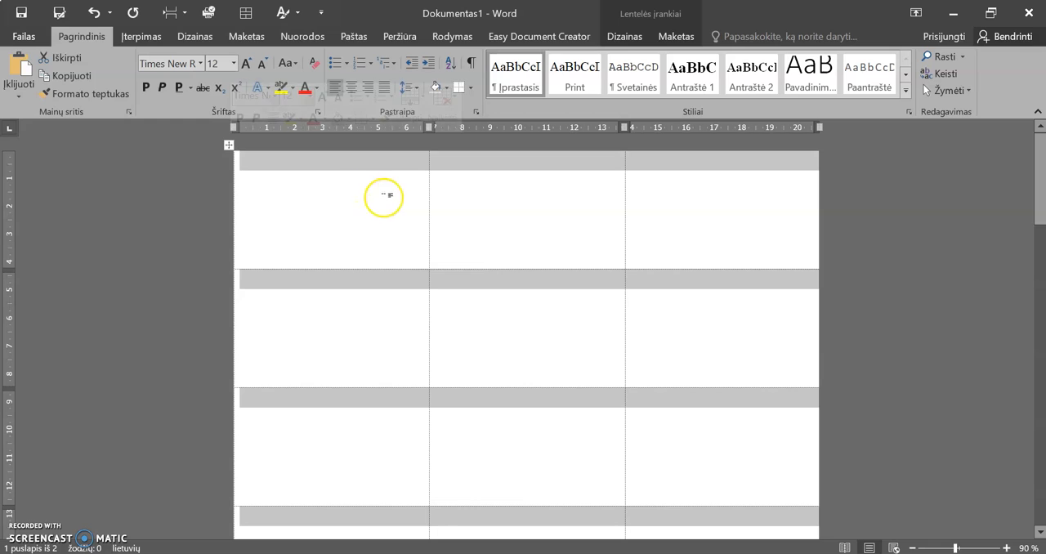
left_click(685, 42)
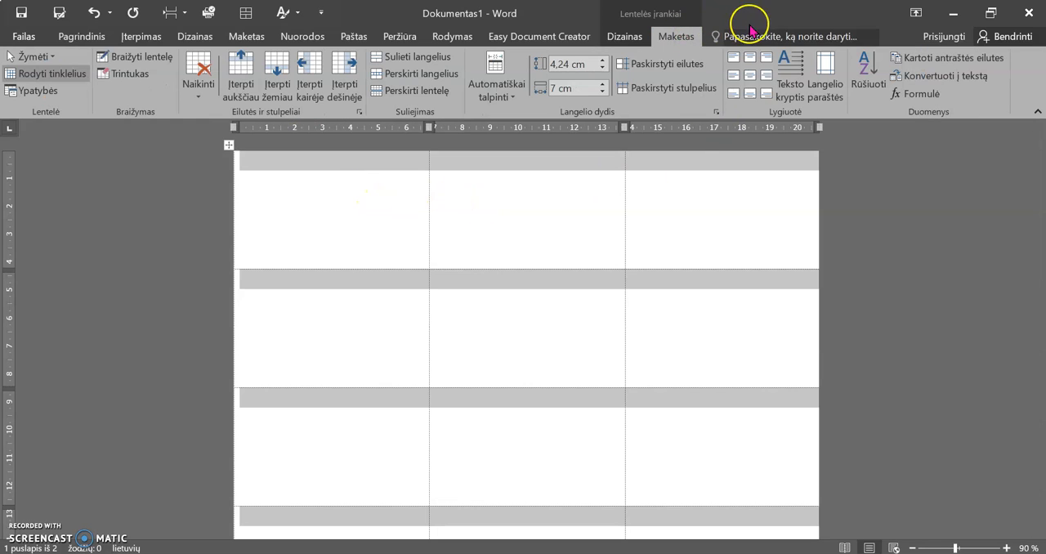
left_click(748, 75)
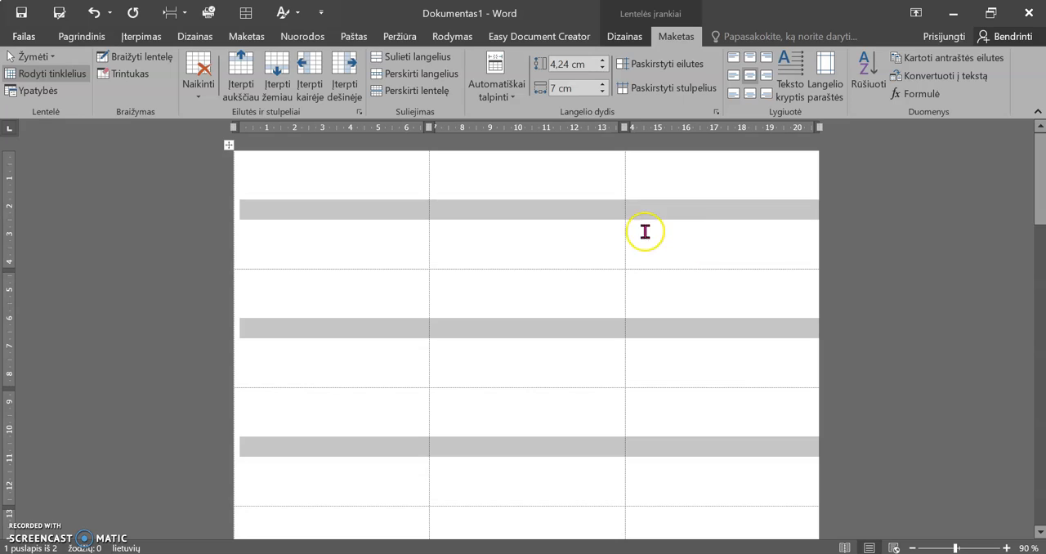
Enter the greeting "Linksmų švenčių!" in the first cell of the table
left_click(348, 213)
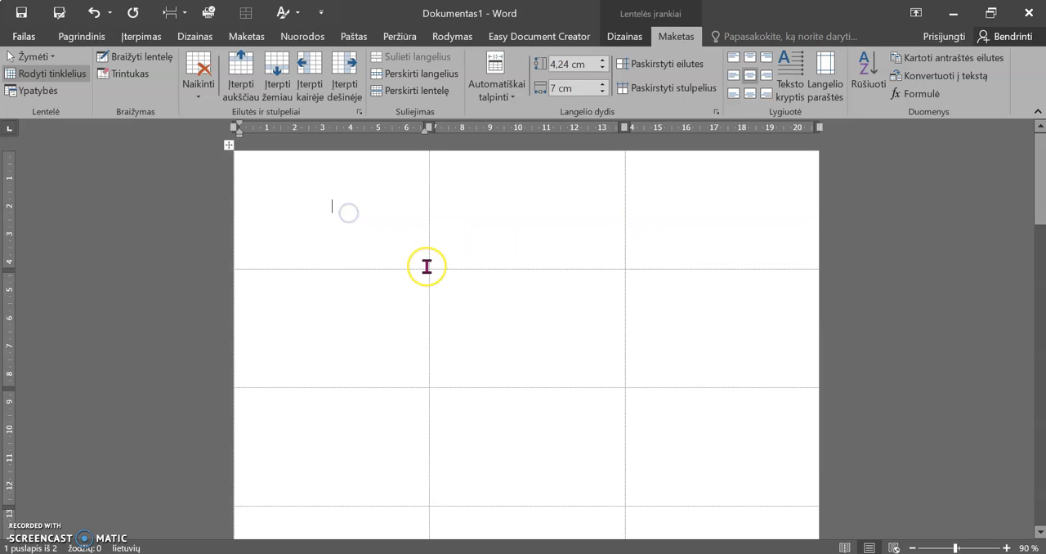
type("Lin")
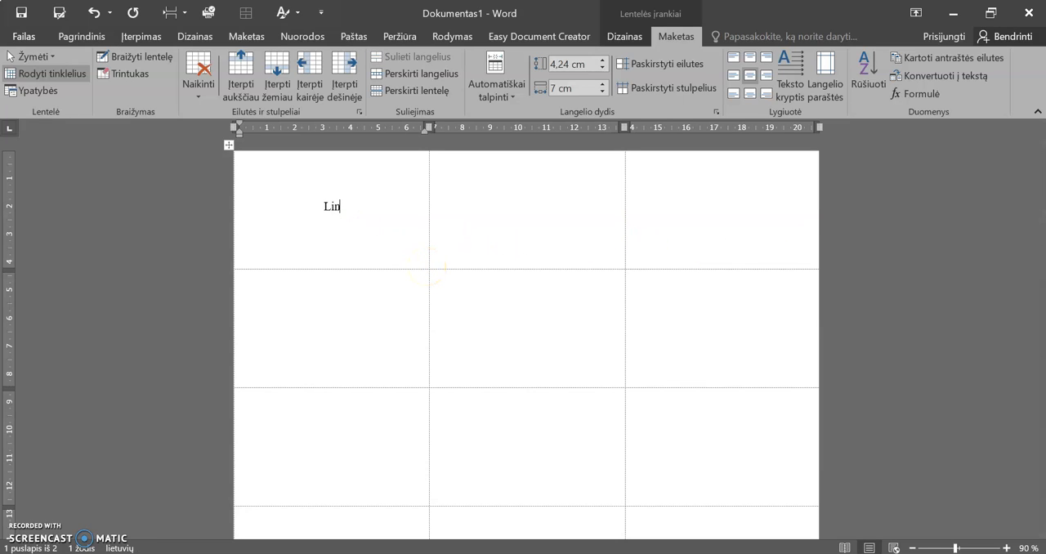
type("ksmų švenčių!")
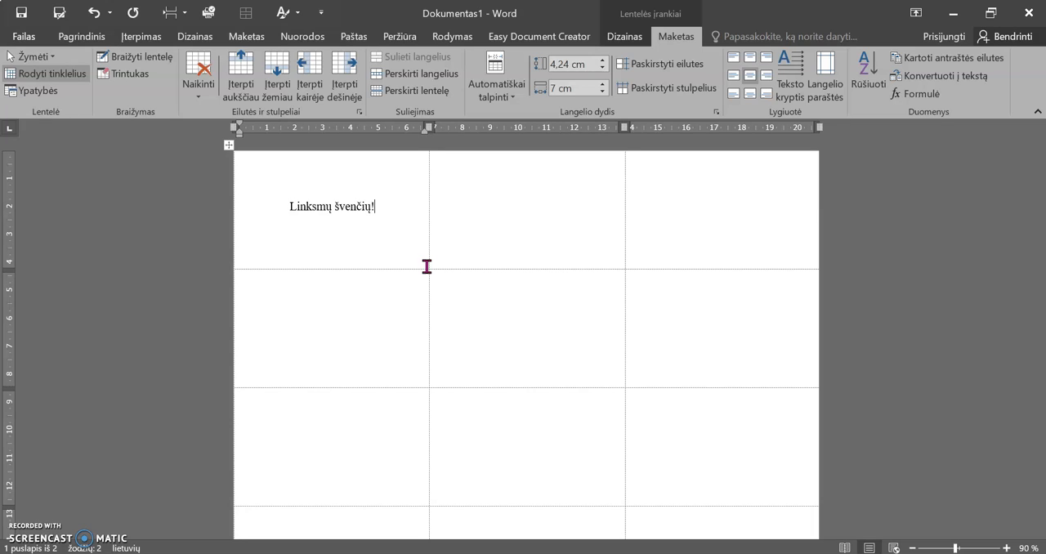
Enlarge the greeting to font size 20 and break it into two lines before "švenčių!"
left_click_drag(382, 206, 288, 206)
left_click(382, 234)
left_click(382, 234)
left_click(382, 233)
left_click(382, 234)
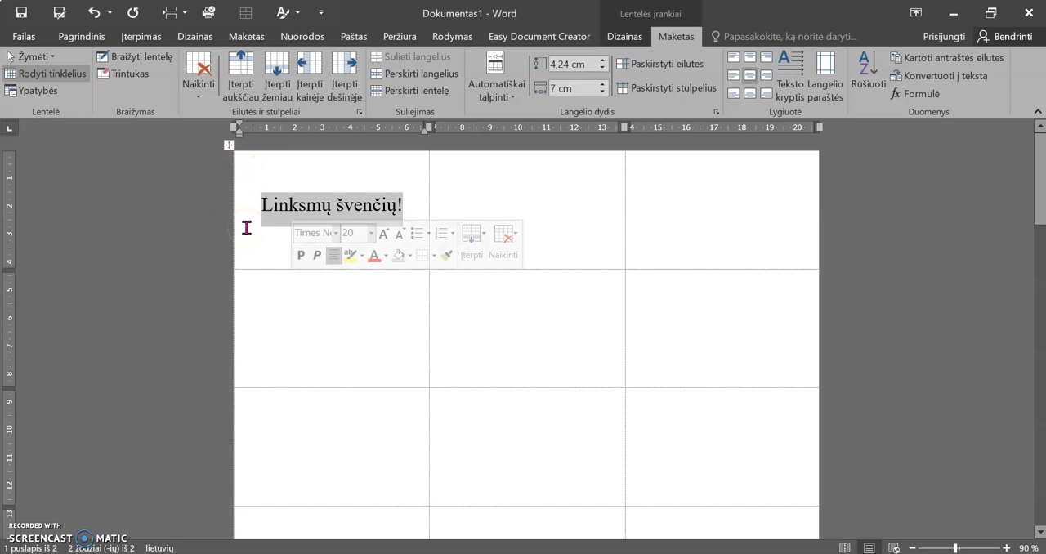
left_click(336, 204)
key("Return")
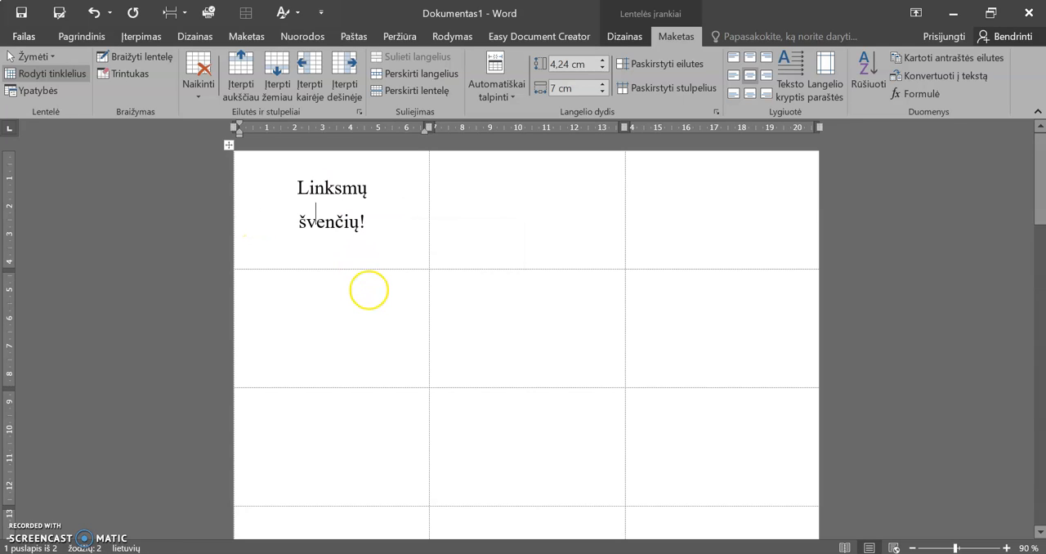
Set the line spacing of the two-line greeting in the first cell to single (Viengubas)
left_click_drag(367, 217, 278, 191)
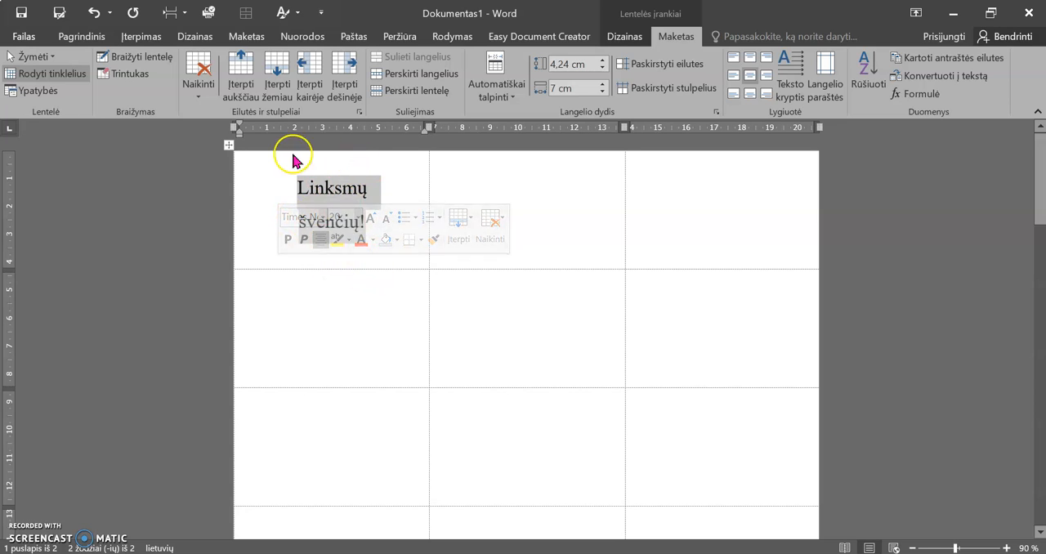
left_click(82, 36)
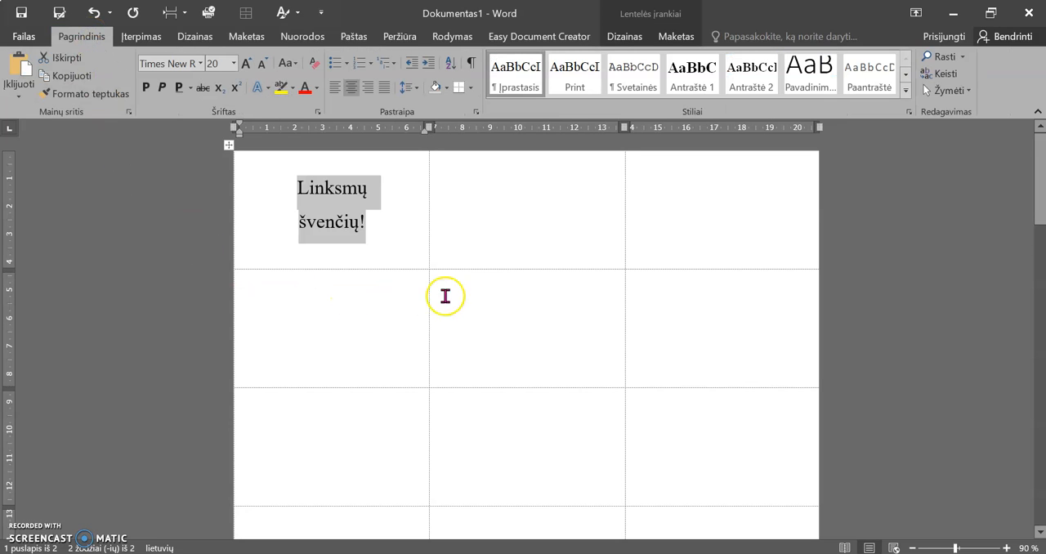
left_click(475, 115)
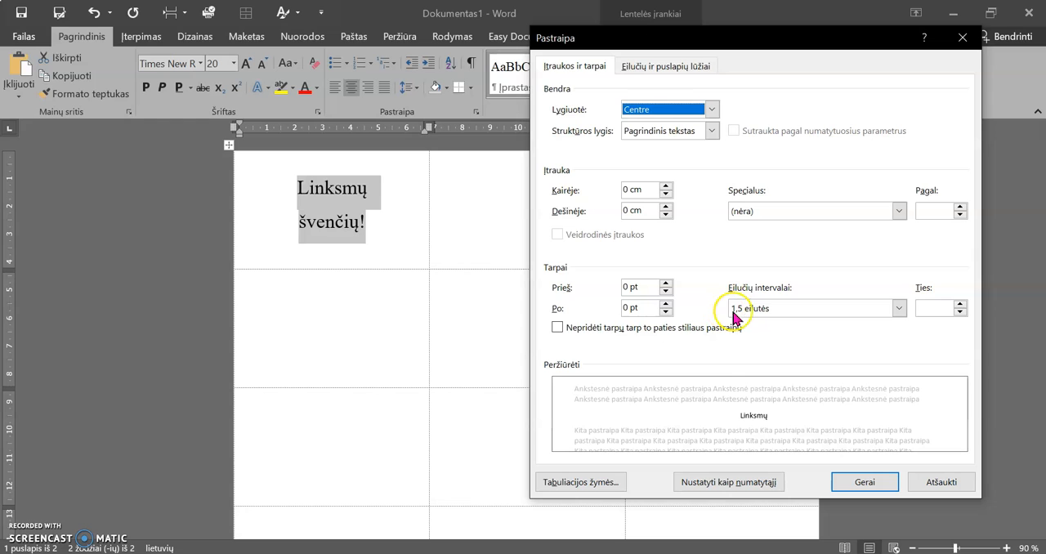
left_click(768, 310)
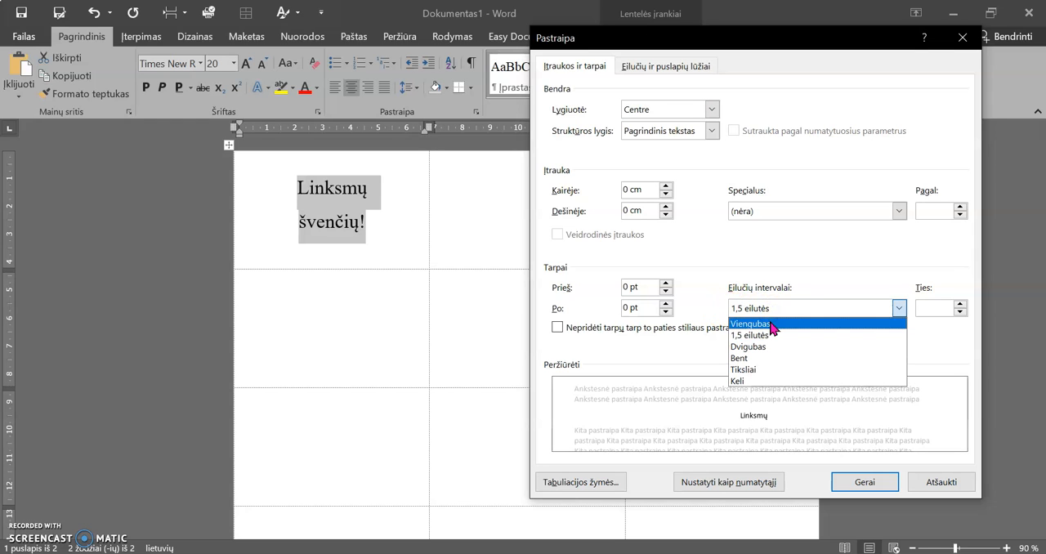
left_click(771, 324)
left_click(864, 482)
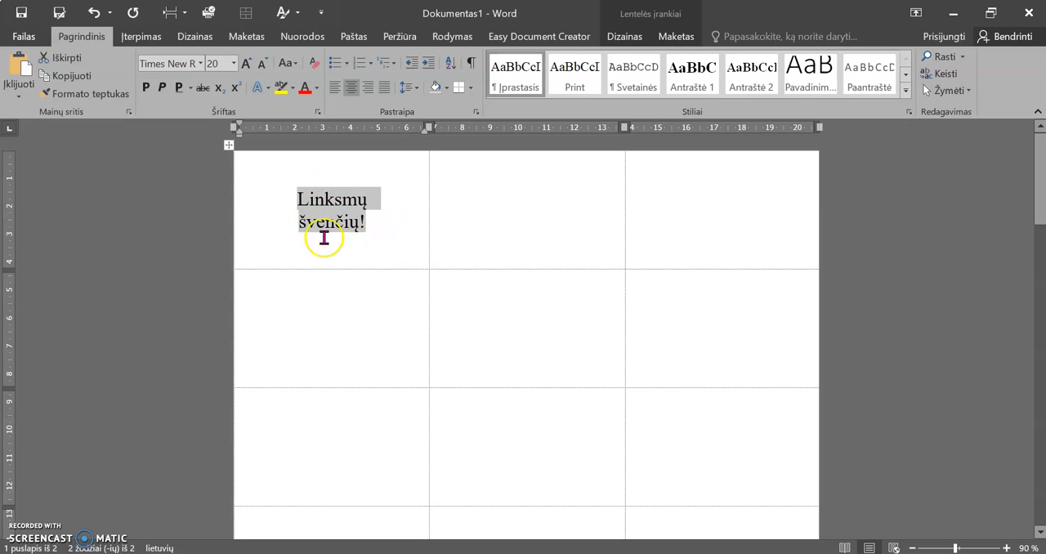
left_click(416, 92)
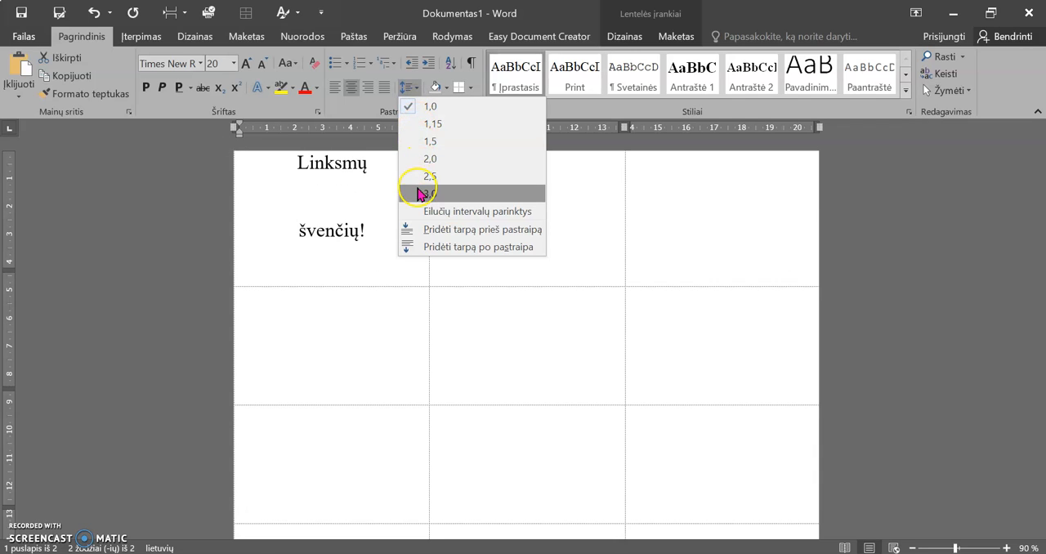
left_click(419, 122)
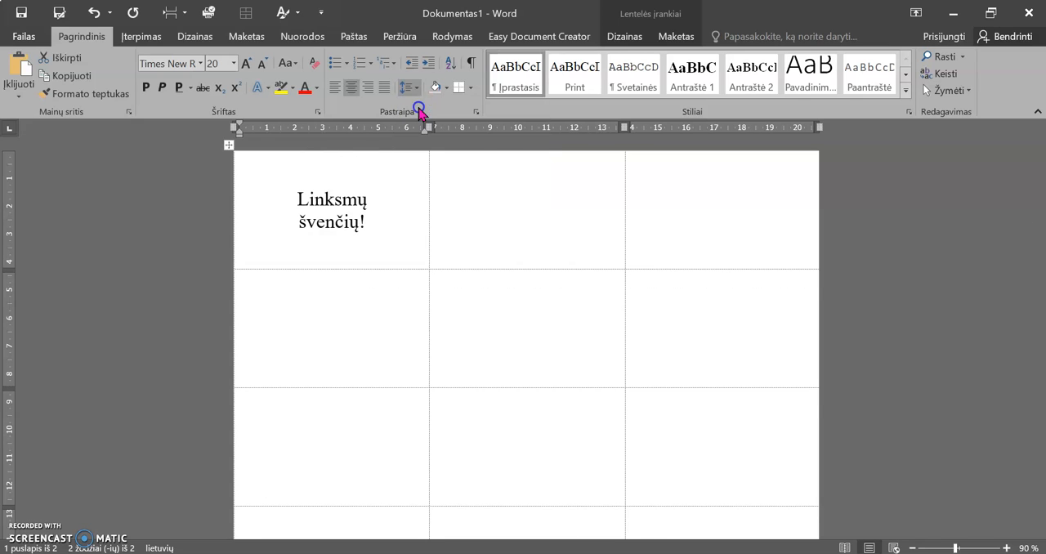
Format the greeting in the first cell in bold Monotype Corsiva and enlarge it to font size 28
left_click(200, 63)
left_click(206, 158)
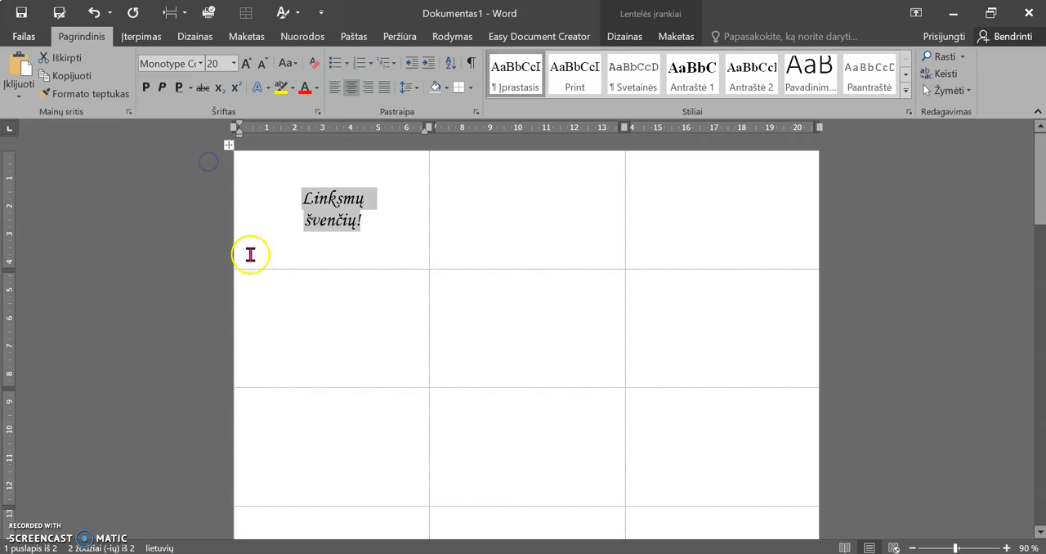
left_click(144, 89)
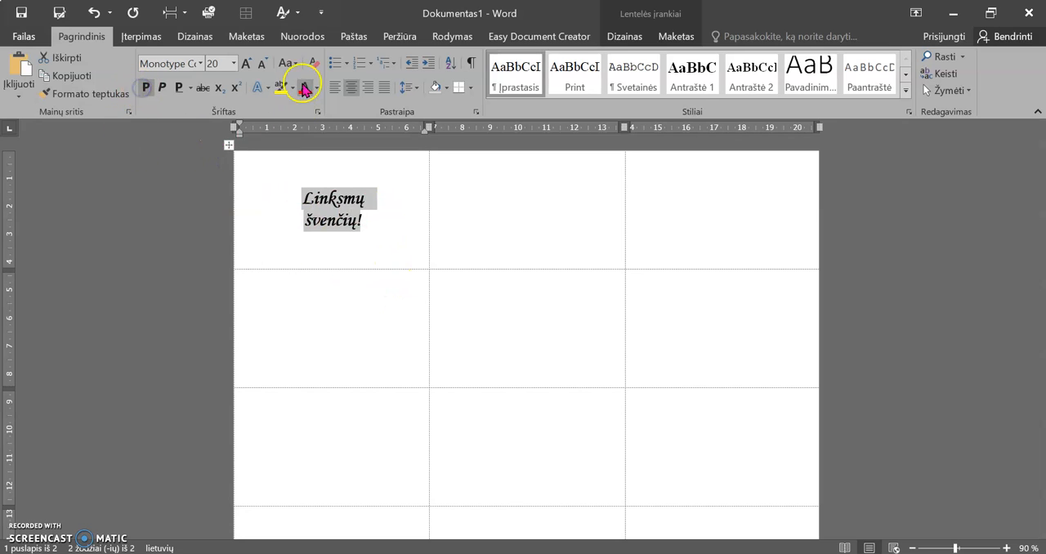
left_click(245, 64)
left_click(245, 64)
left_click(245, 64)
left_click(245, 63)
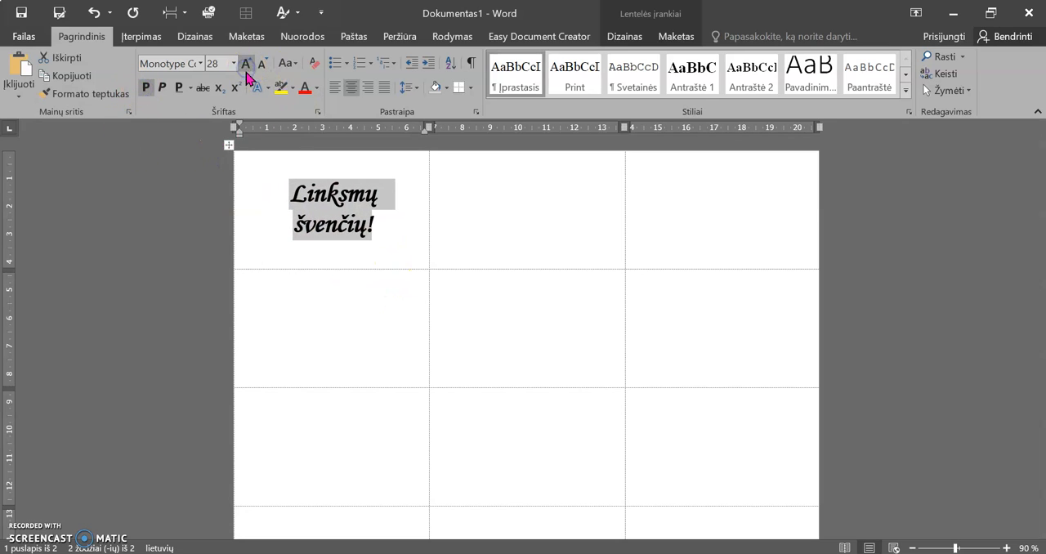
Copy the formatted two-line greeting from the first cell
left_click(494, 316)
left_click_drag(390, 234, 273, 196)
key("ctrl+c")
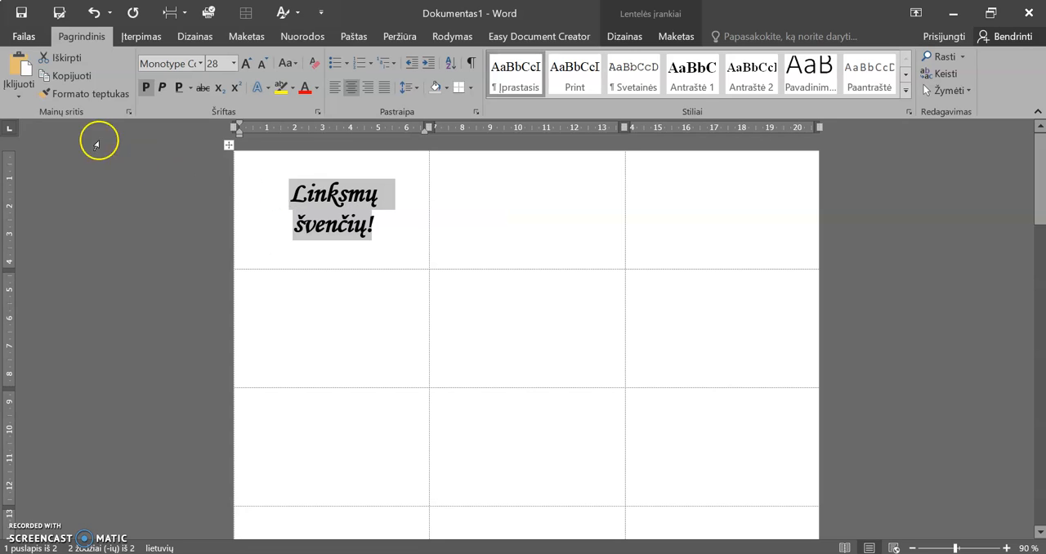
Try to paste the copied greeting into all cells of the table at once, and undo the paste
left_click(229, 145)
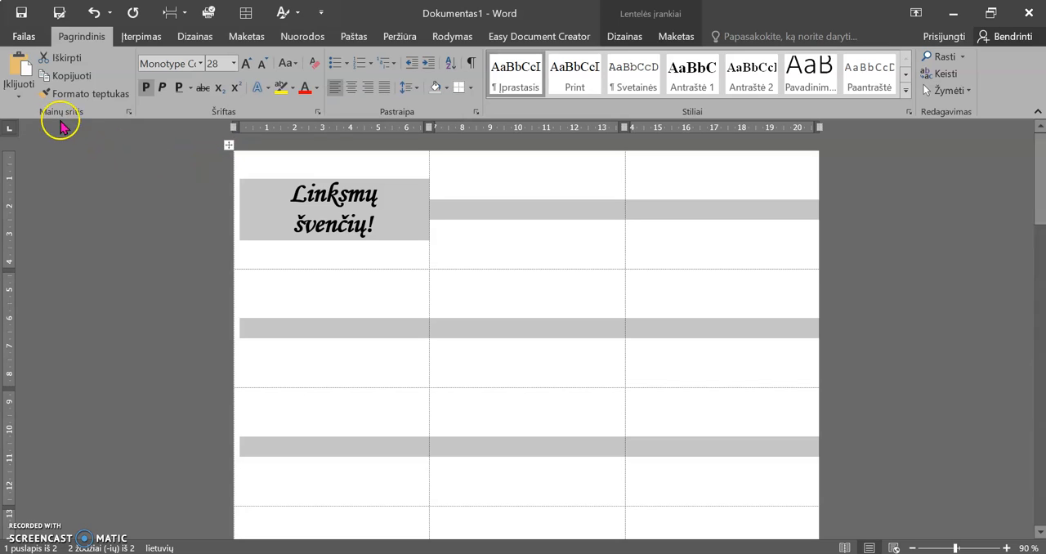
left_click(7, 96)
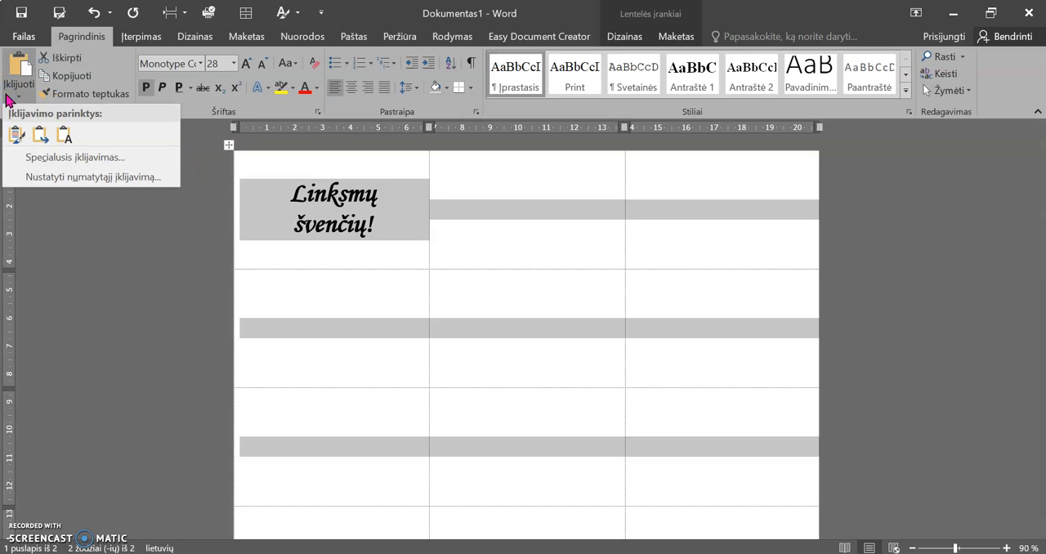
left_click(17, 64)
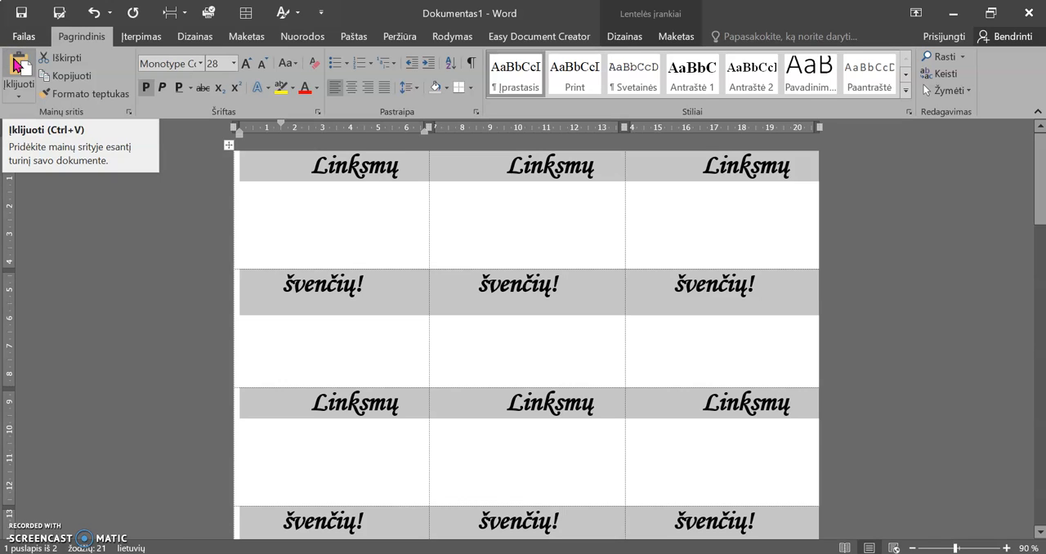
key("ctrl+z")
left_click(13, 95)
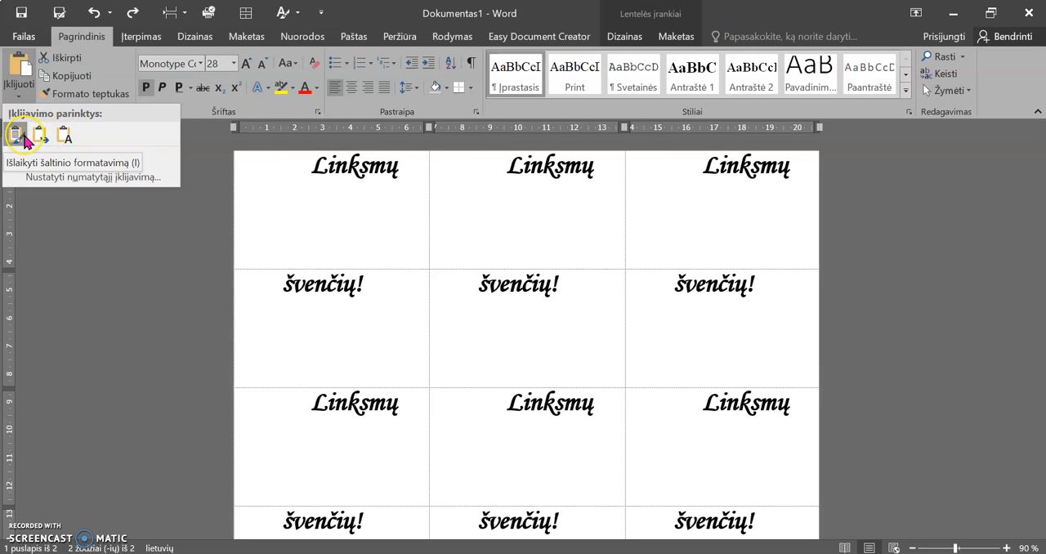
left_click(41, 137)
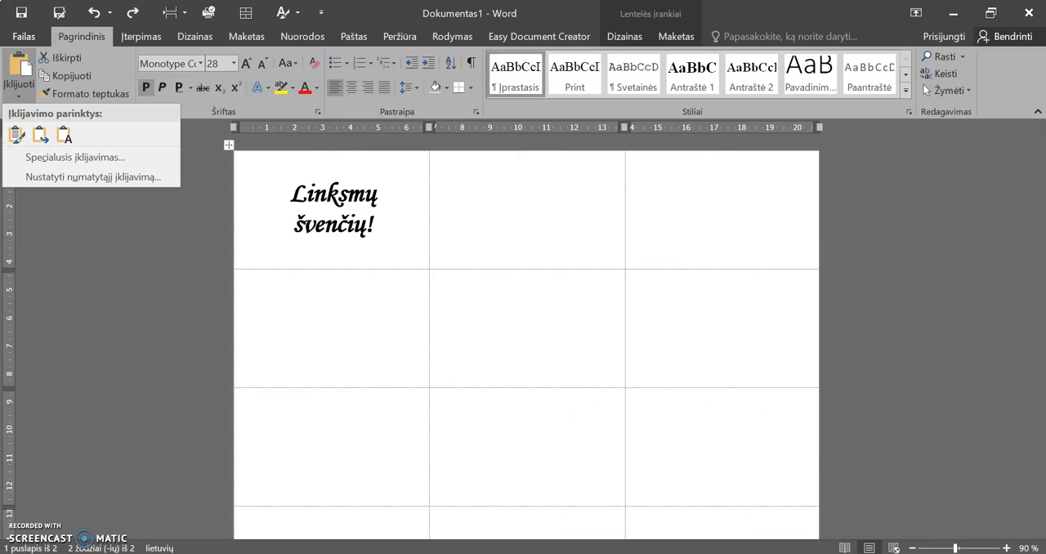
left_click(147, 269)
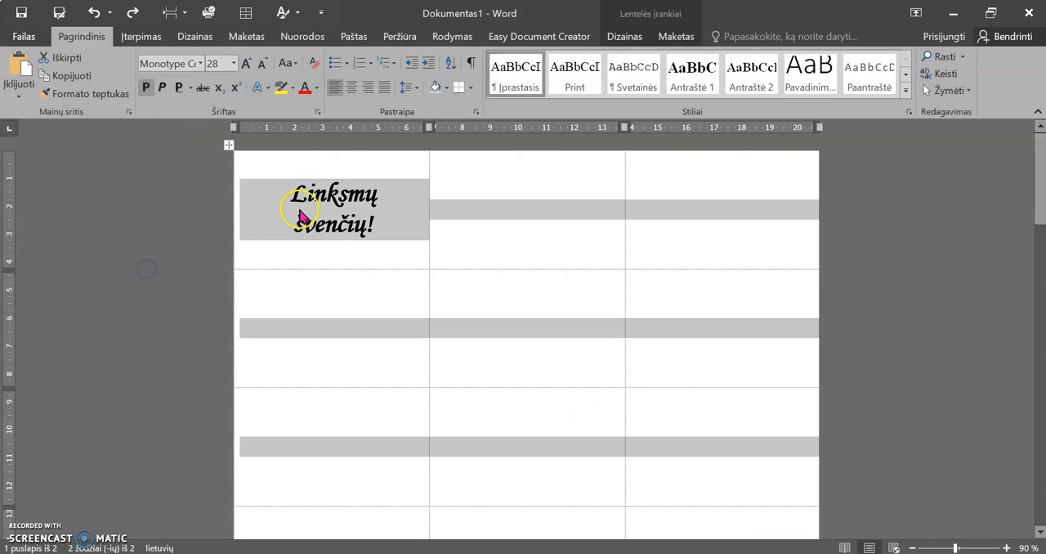
left_click(370, 230)
Paste the copied greeting into the second and third cells of the first table row
left_click(476, 212)
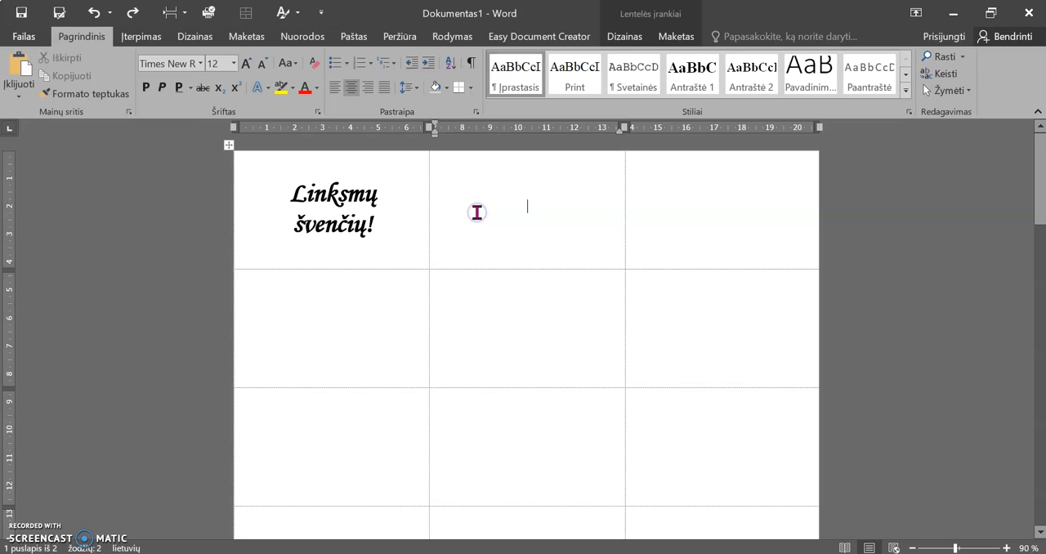
key("ctrl+v")
left_click(670, 211)
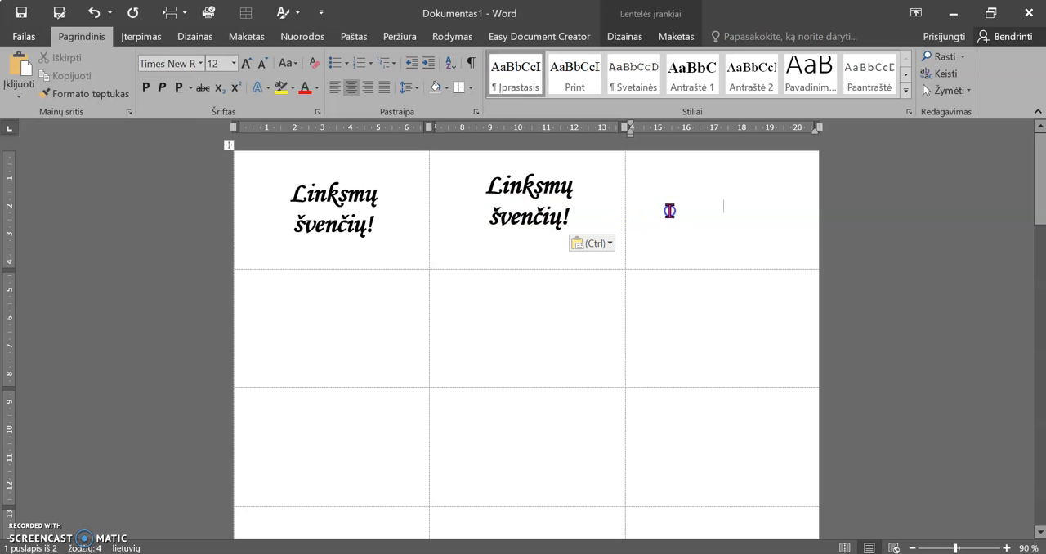
key("ctrl+v")
Try to paste the greeting across all three cells of the second row at once, and undo the paste
left_click_drag(378, 335, 665, 338)
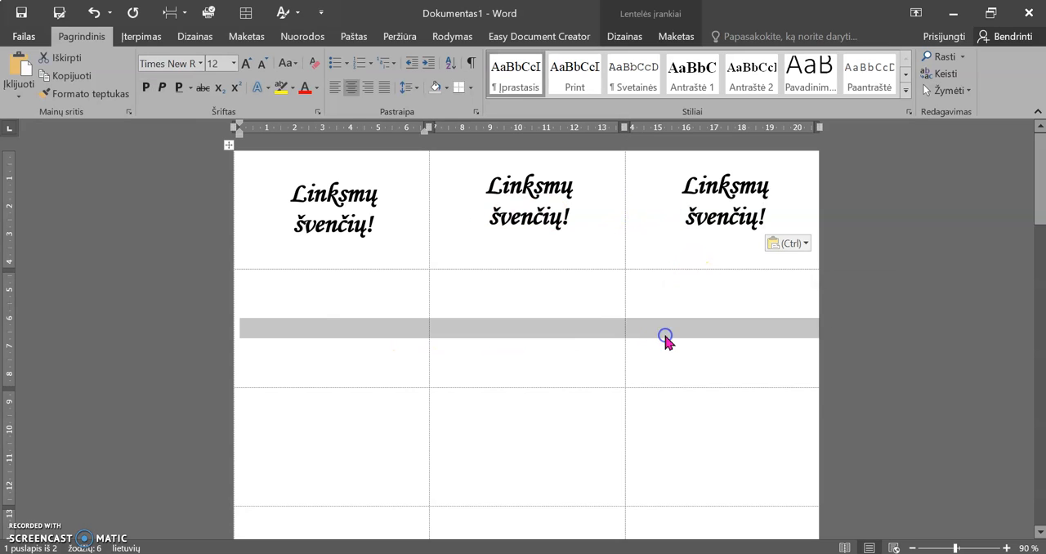
key("ctrl+v")
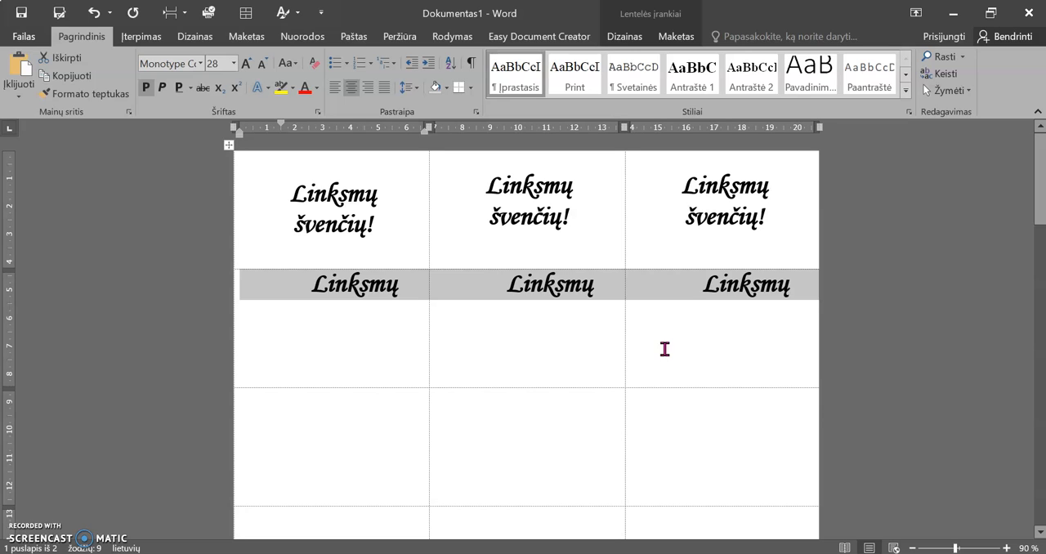
key("ctrl+z")
Paste the copied greeting one by one into the three cells of the second table row
left_click(377, 335)
key("ctrl+v")
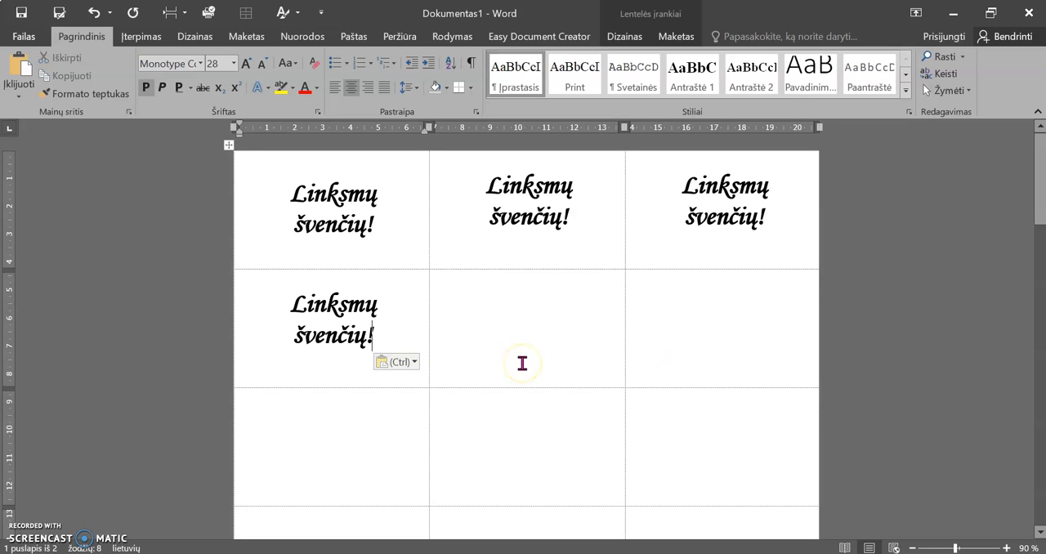
key("Tab")
key("ctrl+v")
key("Tab")
key("ctrl+v")
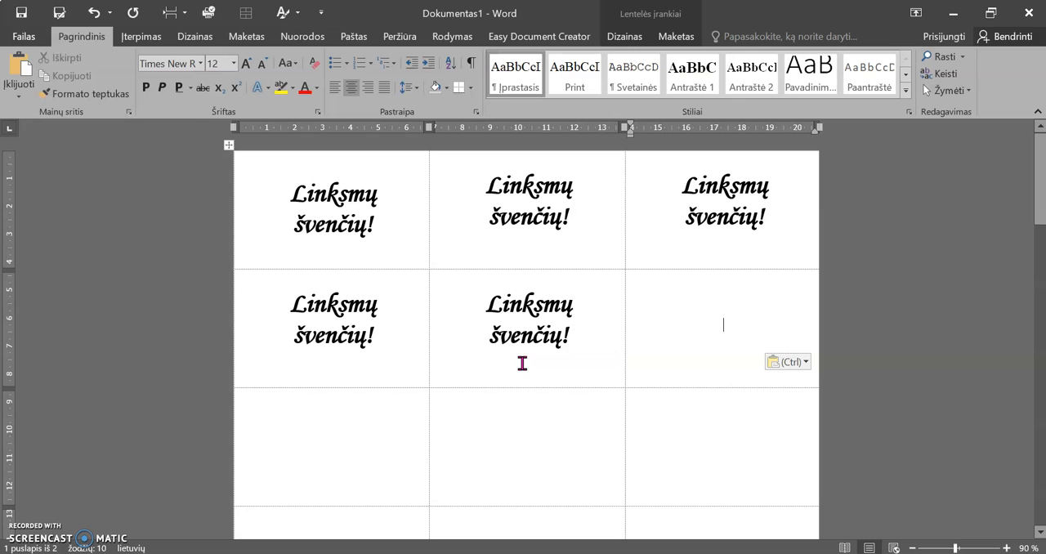
Fill the third table row with the greeting, pasting it into its last cell and into its first two cells
key("Down")
key("ctrl+v")
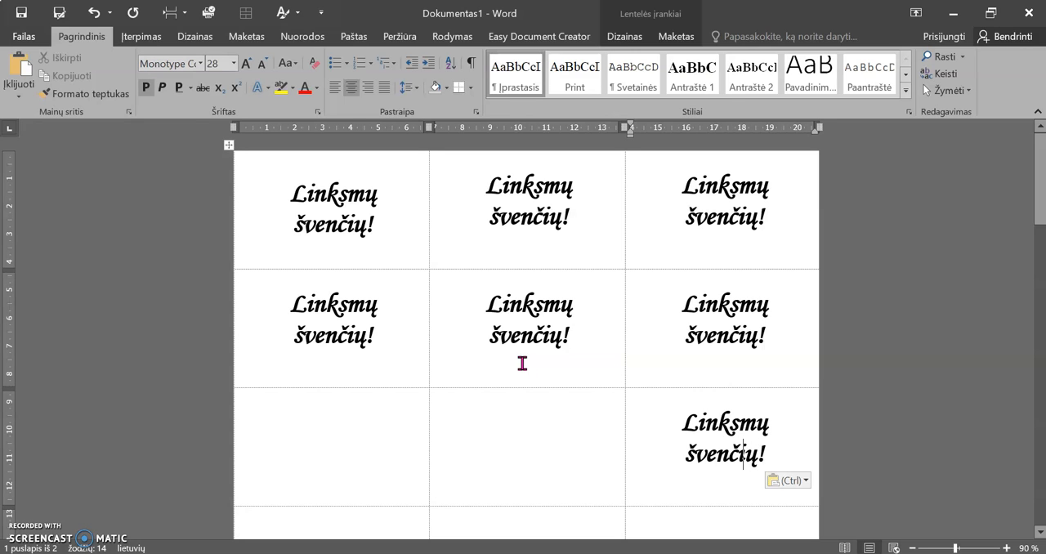
key("Down")
key("Left")
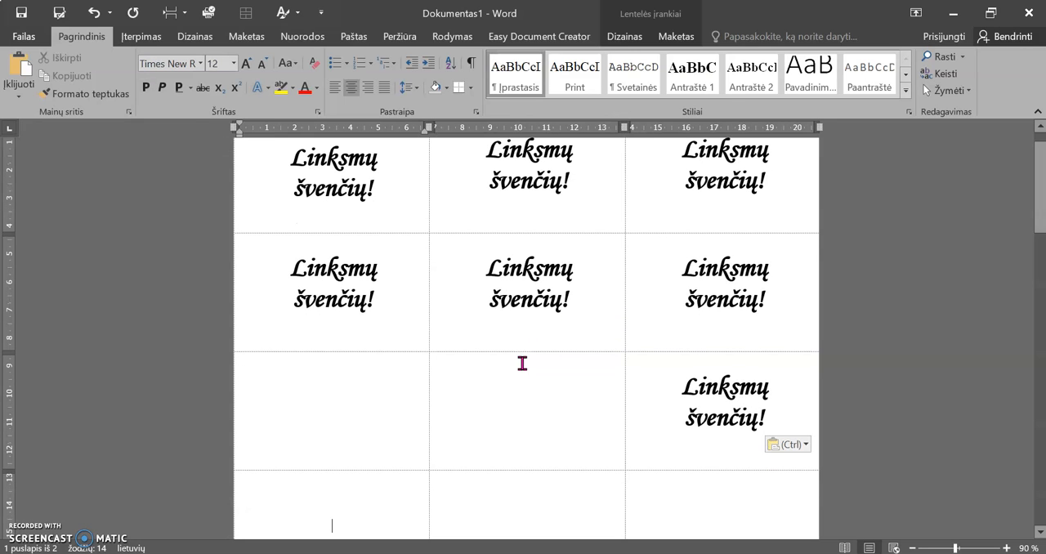
key("ctrl+v")
key("Tab")
key("ctrl+v")
Paste the greeting into each of the three cells of the fourth table row
key("Down")
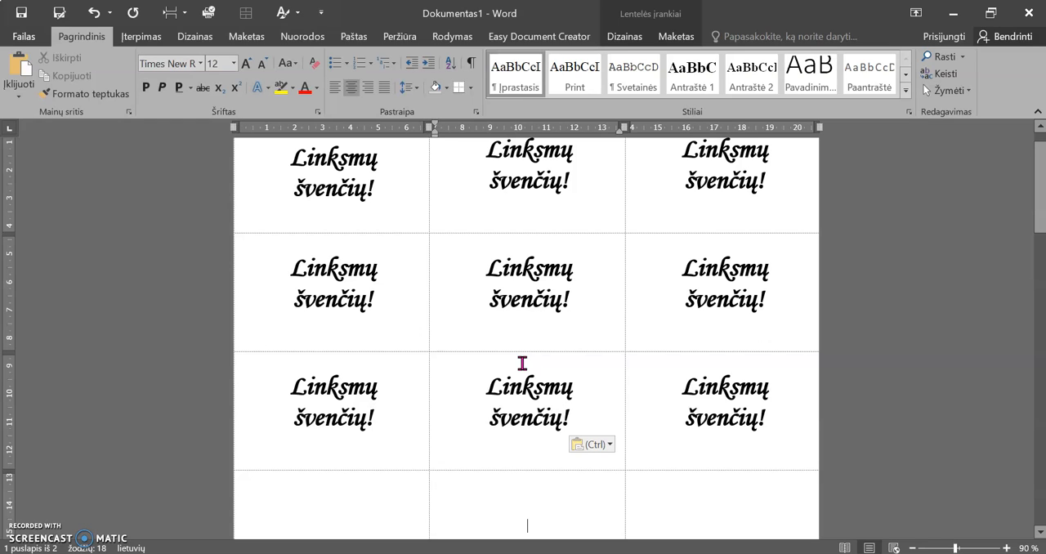
type("Linksmų švenčių!")
key("Tab")
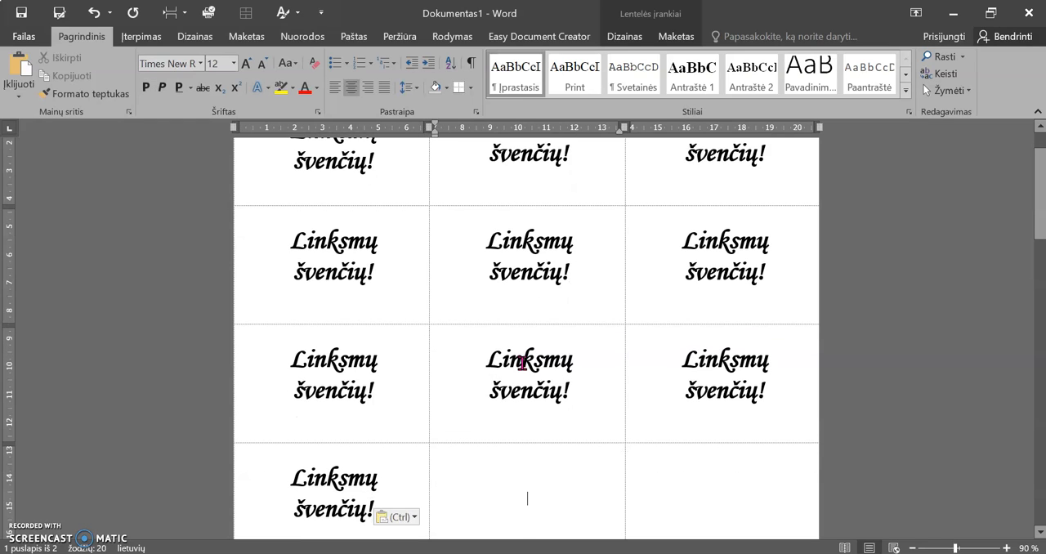
type("Linksmų švenčių!")
key("Tab")
type("Linksmų švenčių!")
Paste the greeting into each of the three cells of the fifth table row
key("Down")
key("Left")
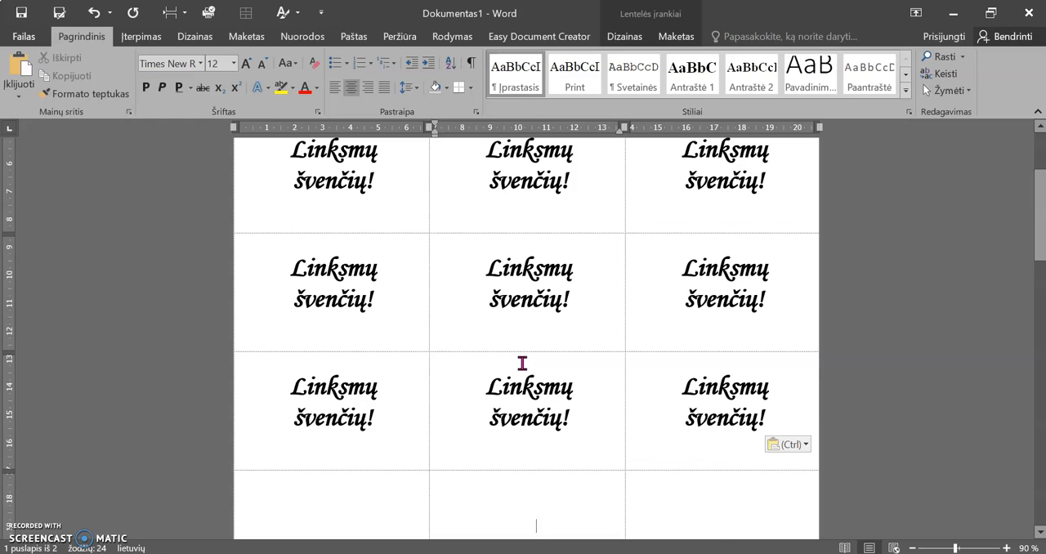
type("Linksmų švenčių!")
key("Tab")
type("Linksmų švenčių!")
key("Tab")
type("Linksmų švenčių!")
Paste the greeting into each of the three cells of the sixth table row
key("Down")
key("Left")
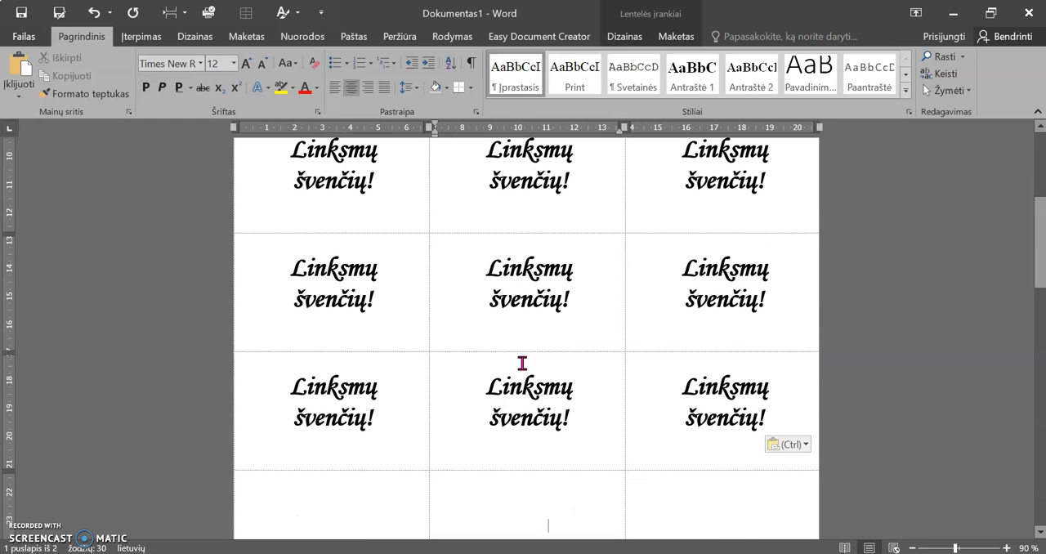
type("Linksmų švenčių!")
key("Tab")
type("Linksmų švenčių!")
key("Tab")
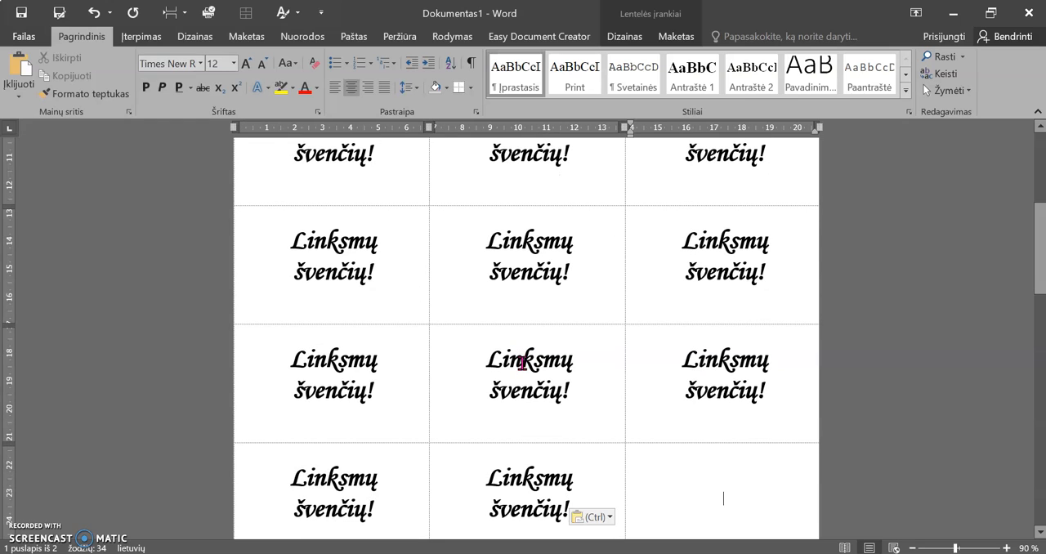
type("Linksmų švenčių!")
Complete the seventh and last table row by pasting the greeting into its third, first and second cells
key("Tab")
key("Tab")
key("Tab")
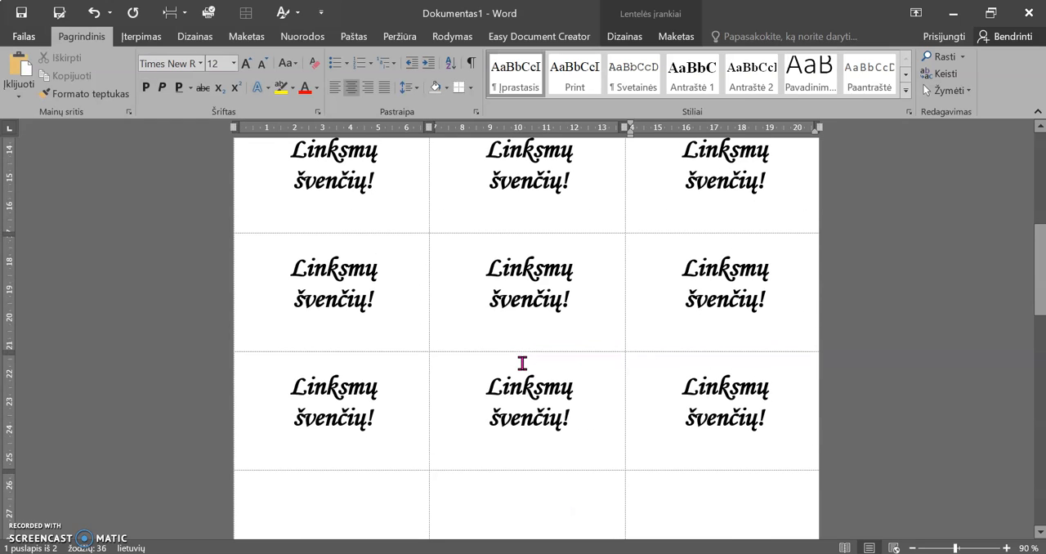
type("Linksmų švenčių!")
key("Down")
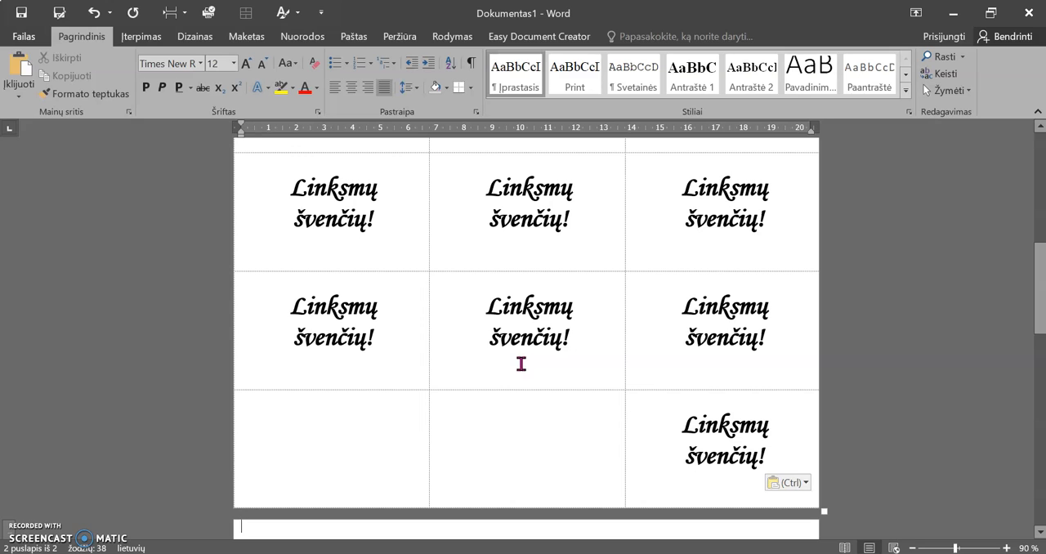
left_click(382, 426)
type("Linksmų švenčių!")
left_click(489, 450)
left_click(535, 458)
type("Linksmų švenčių!")
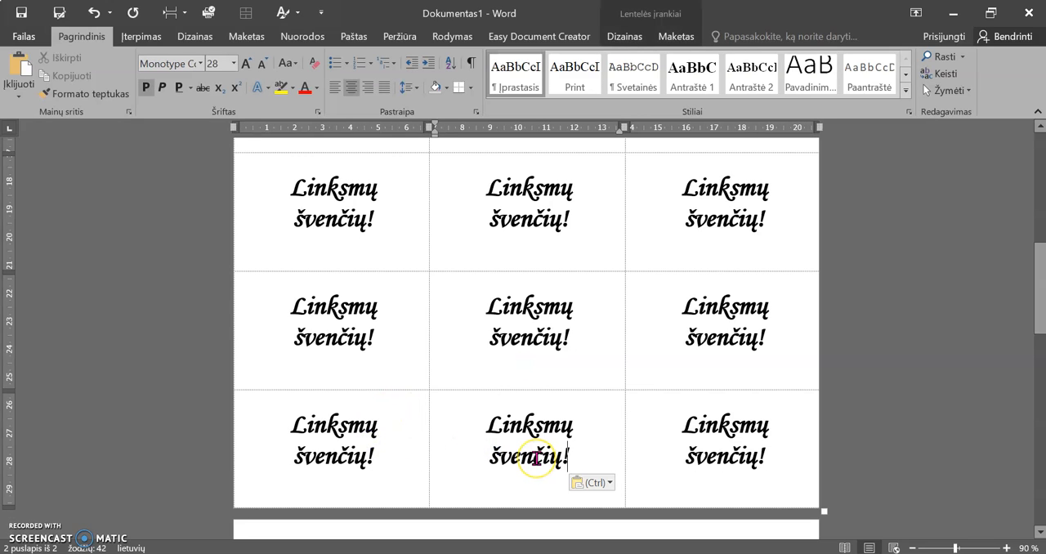
scroll(535, 458, "down", 5)
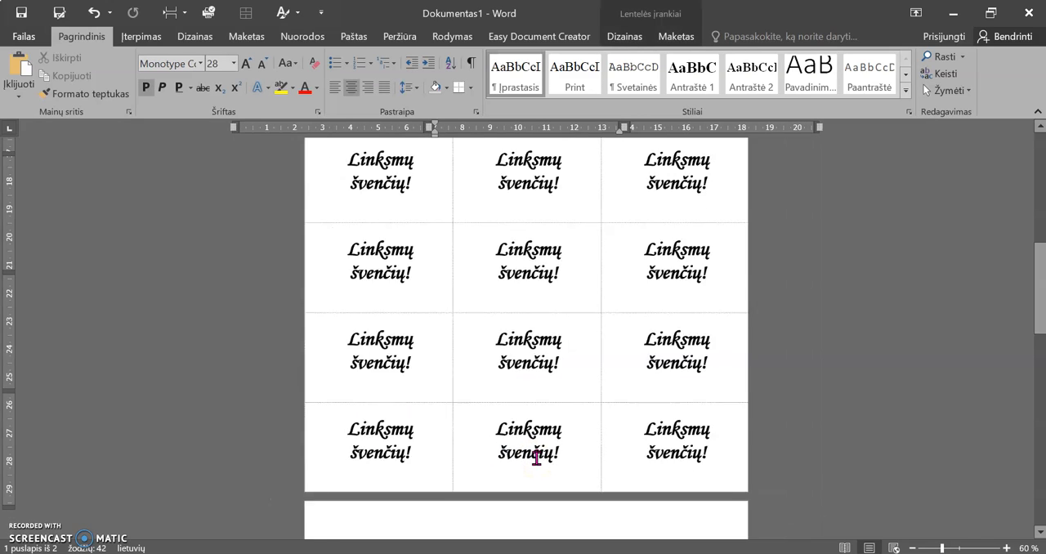
scroll(545, 436, "up", 1)
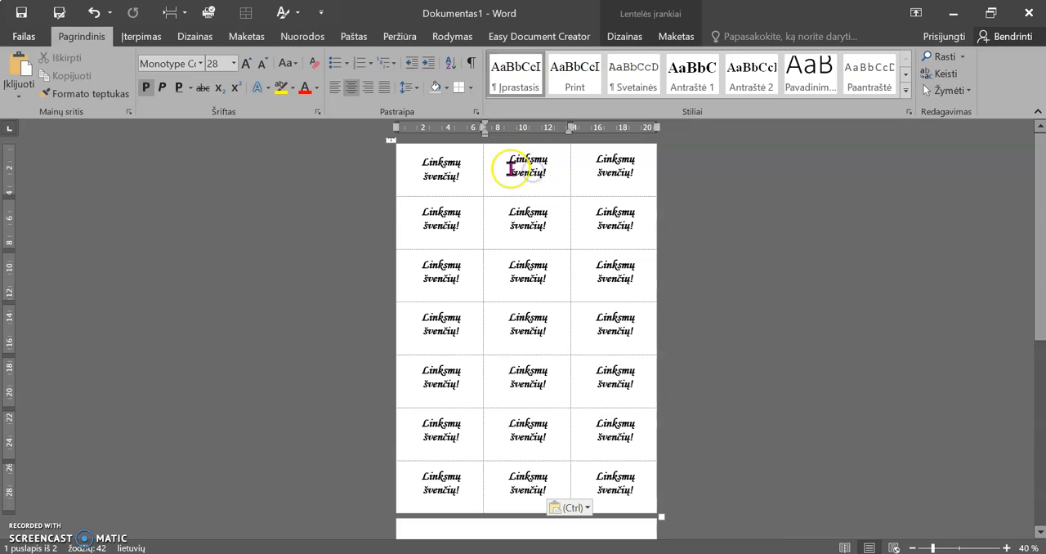
Show the formatting marks to inspect the greeting paragraphs and hide them again
left_click(471, 64)
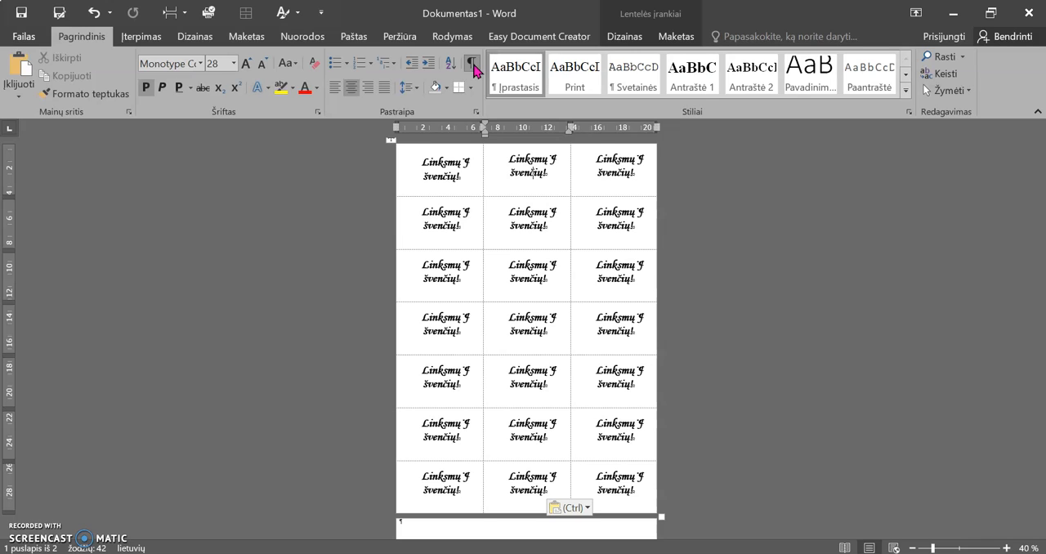
left_click(473, 65)
Set the line spacing of the greetings in the entire label table to 1,0 and deselect the table
left_click(462, 180)
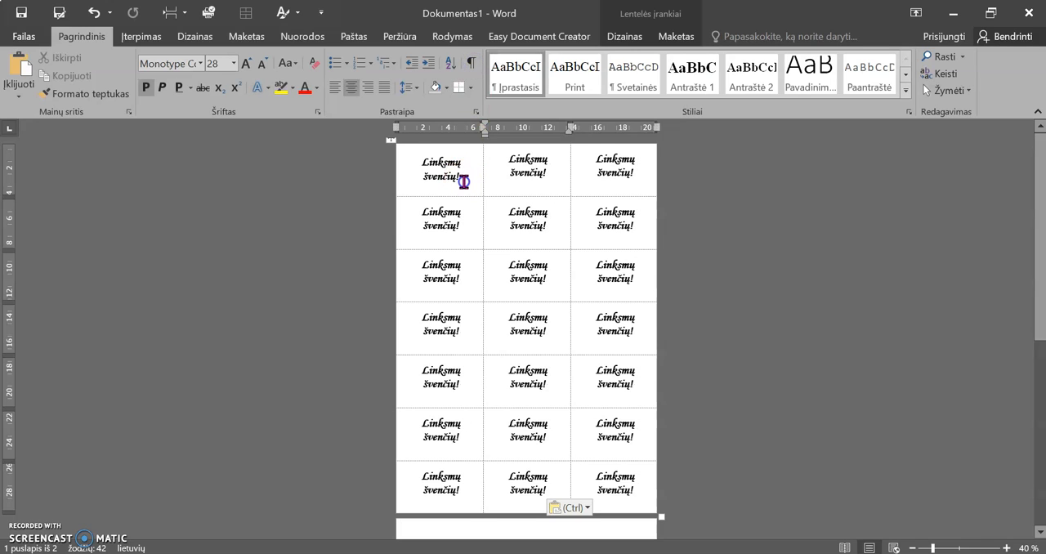
left_click(391, 143)
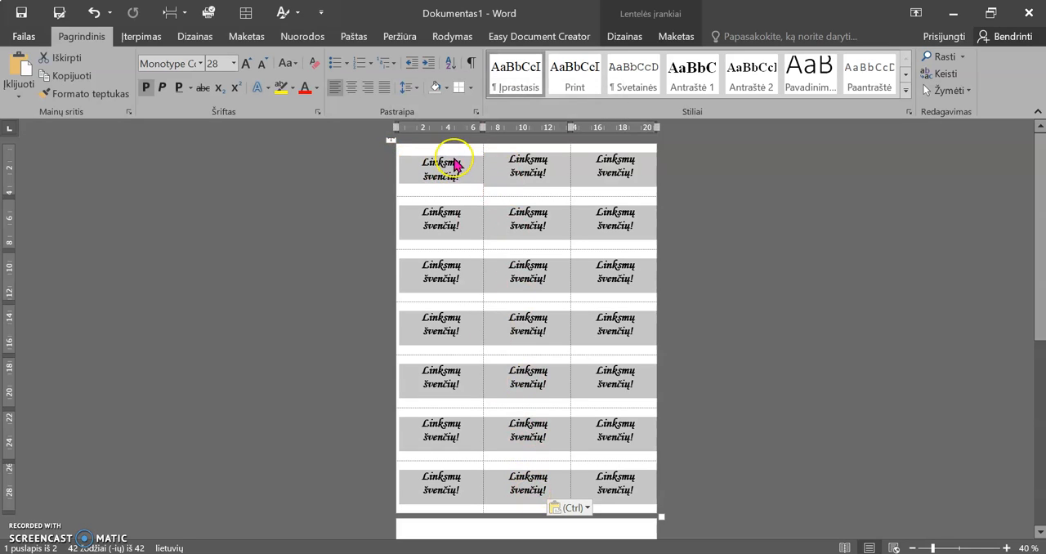
left_click(408, 86)
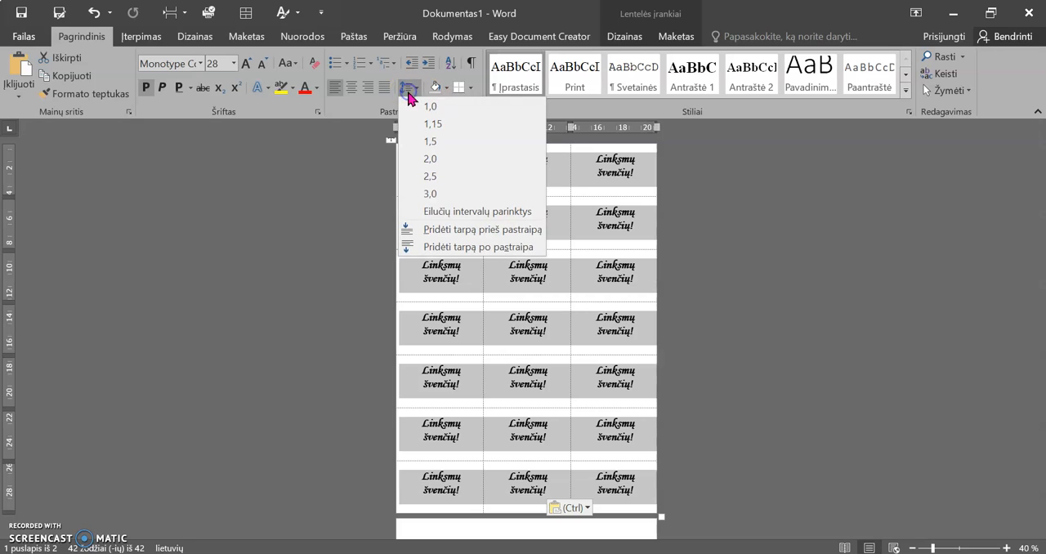
left_click(409, 106)
left_click(408, 88)
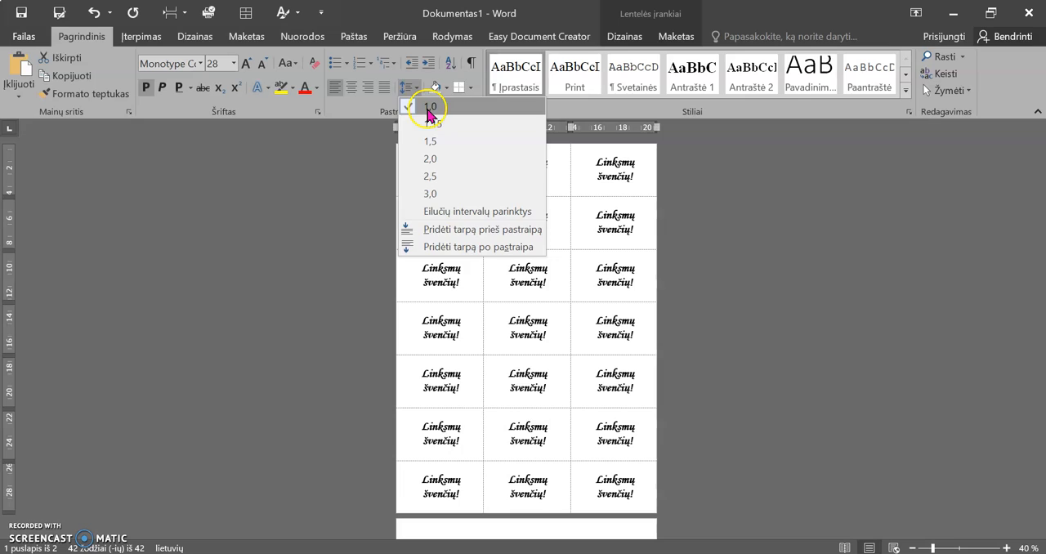
left_click(429, 109)
left_click(735, 296)
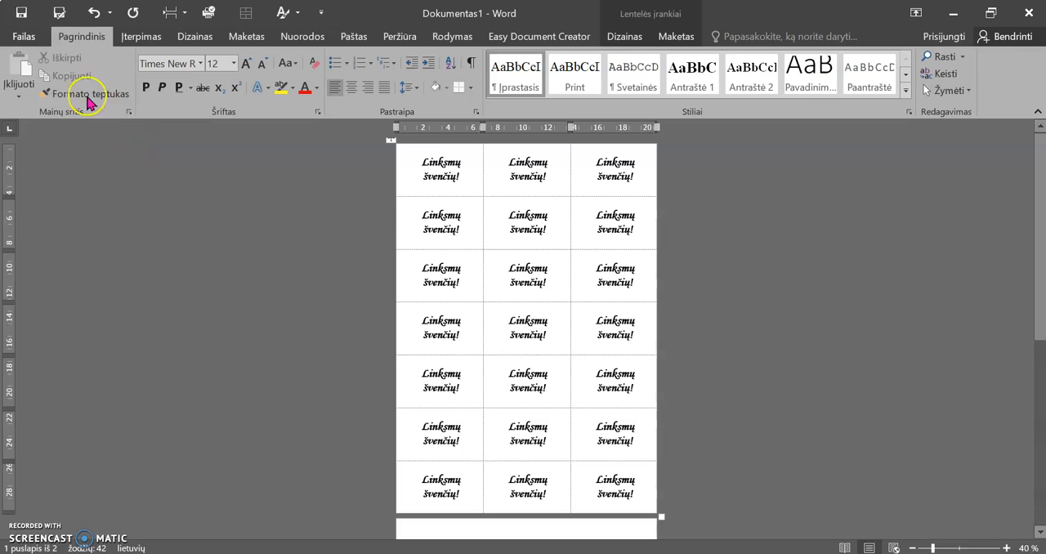
Save the document as a Word file named Etiketės in the Leidybos Darbai folder
left_click(20, 22)
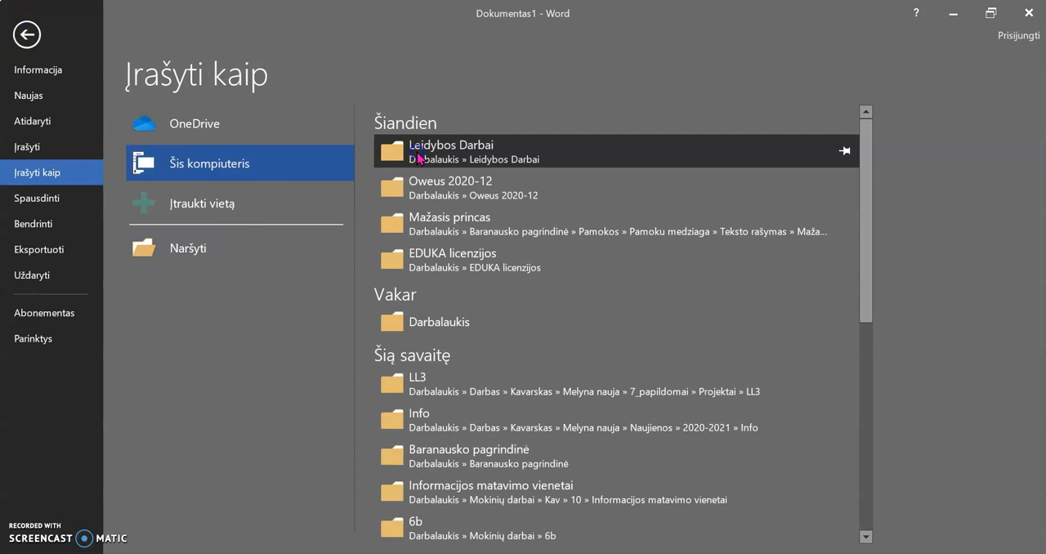
left_click(446, 482)
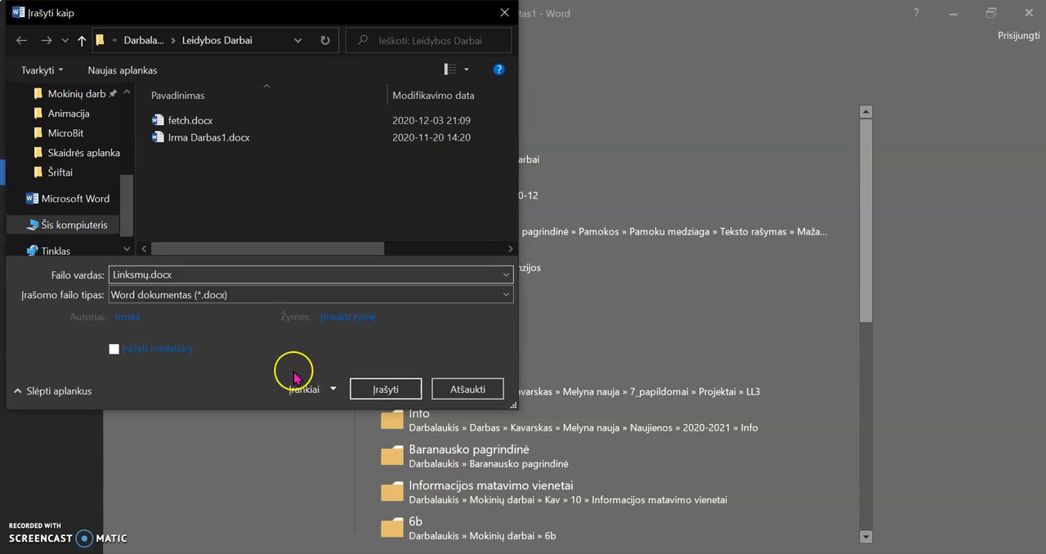
type("Etiketės")
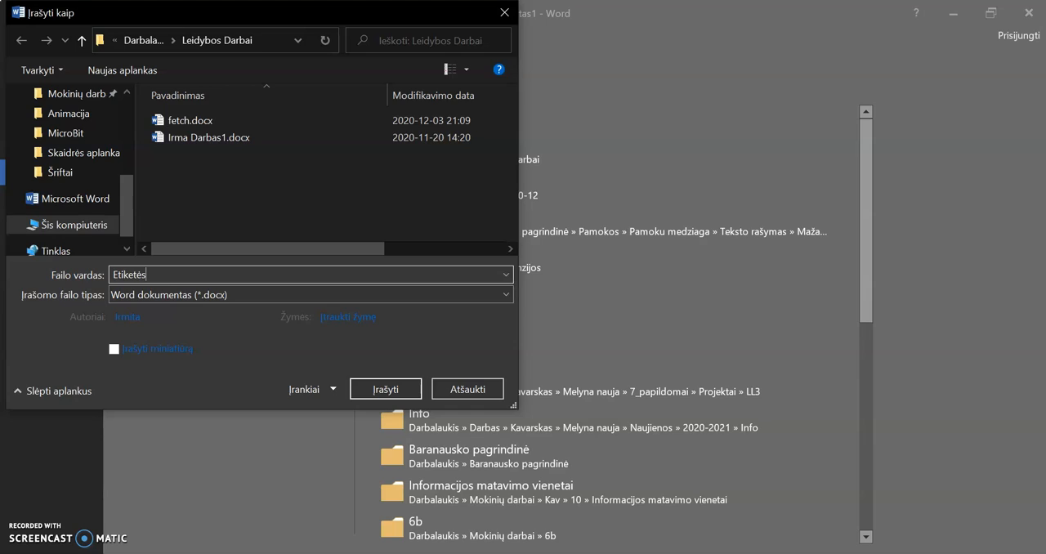
key("Return")
Check the label sheet in the print preview along with the page range setting, and return to the document without printing
left_click(23, 41)
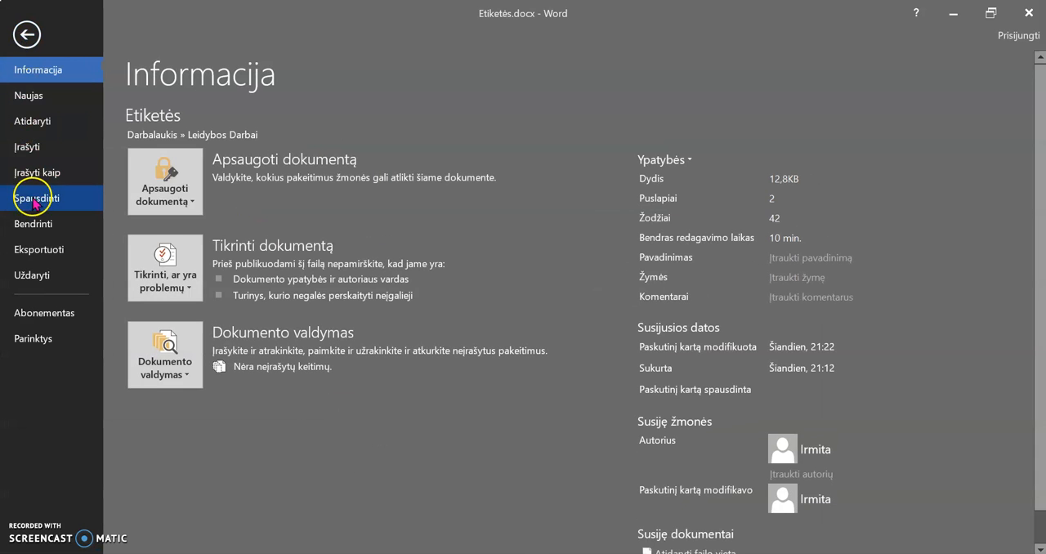
left_click(34, 202)
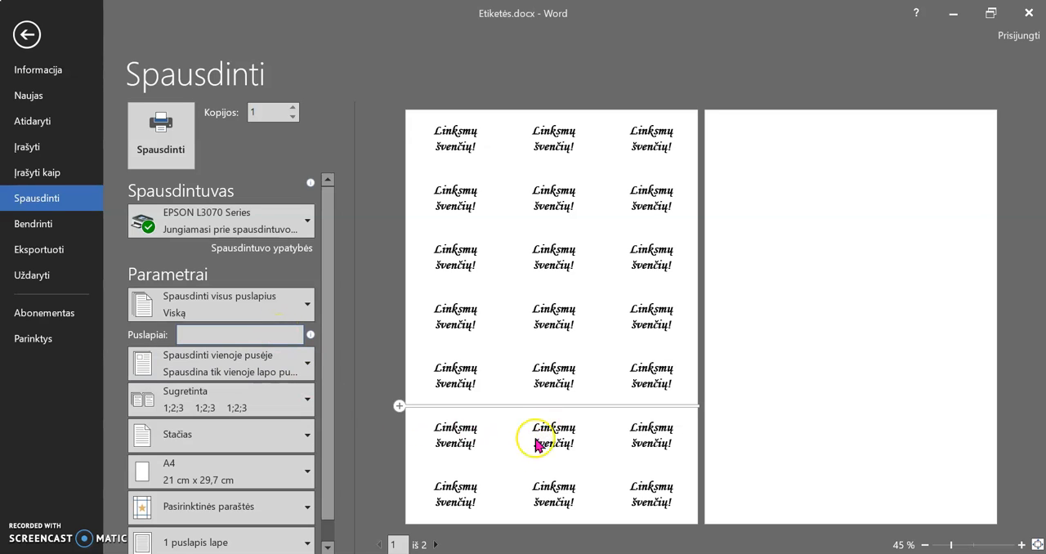
left_click(268, 335)
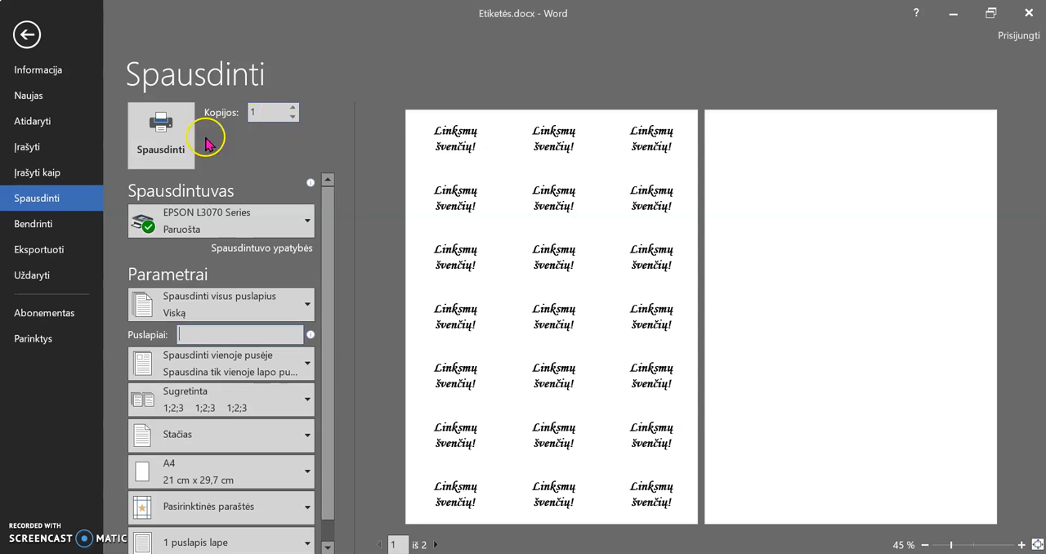
left_click(33, 38)
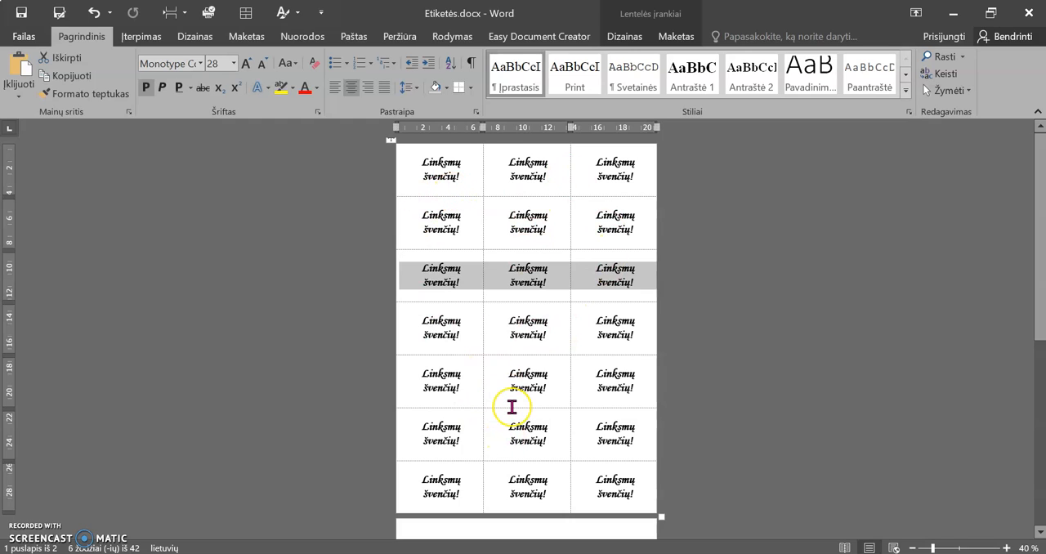
Switch to the Photos app to view the chart of label sheet sizes in fetch.jfif
left_click(587, 553)
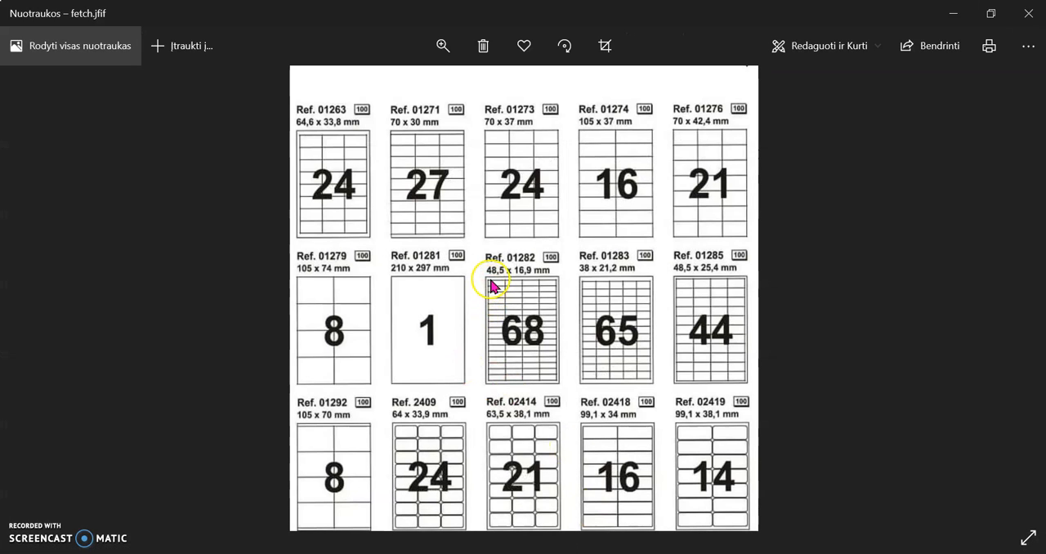